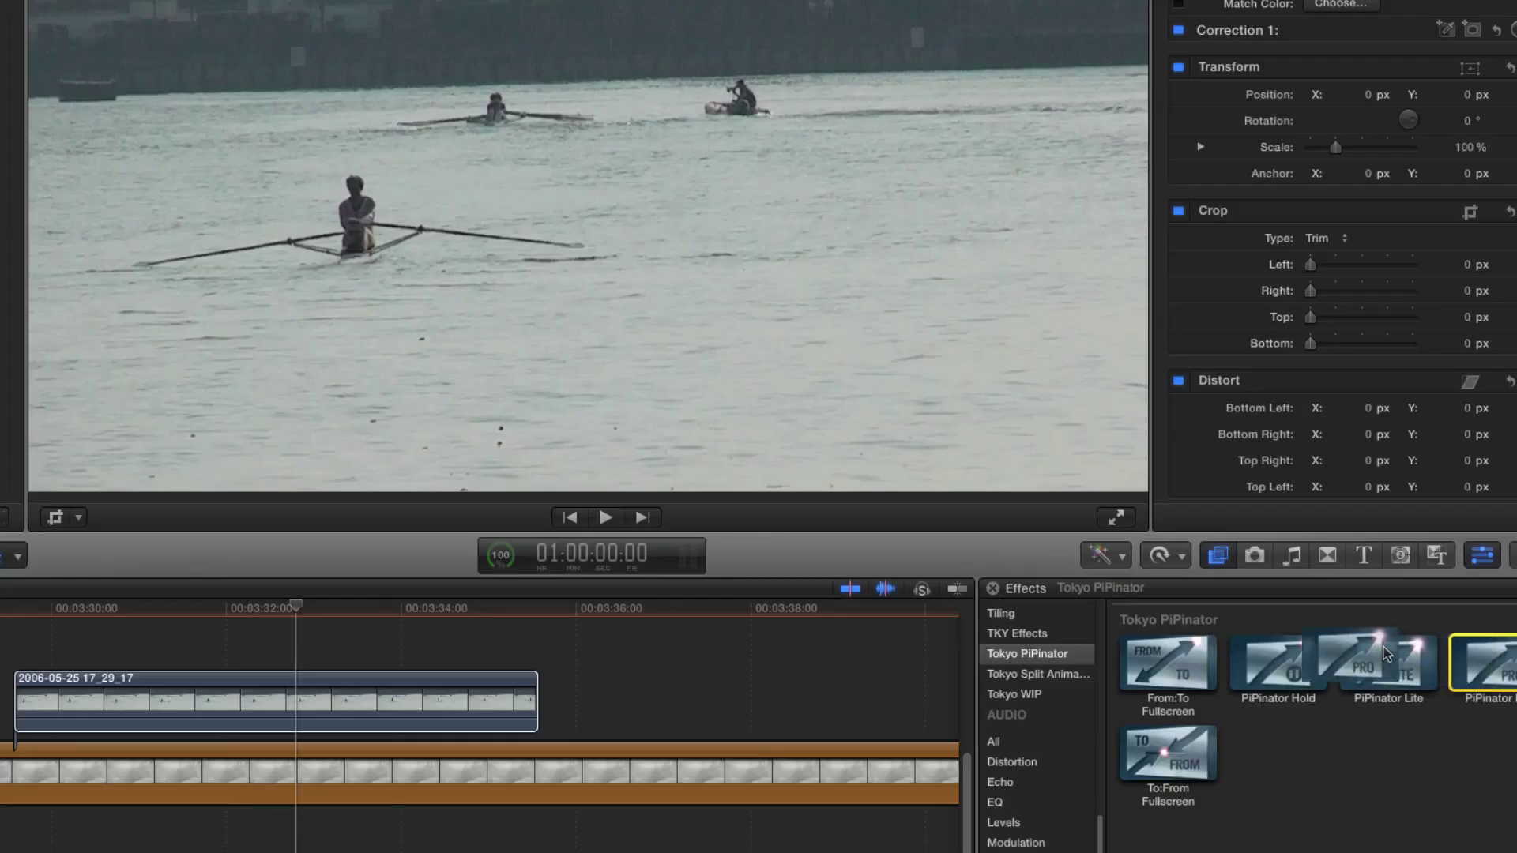
# - Apply PiPinator Pro to the rowing clip, pushing the entry path start left and exit end right
pyautogui.moveTo(1483, 664); pyautogui.dragTo(280, 705)
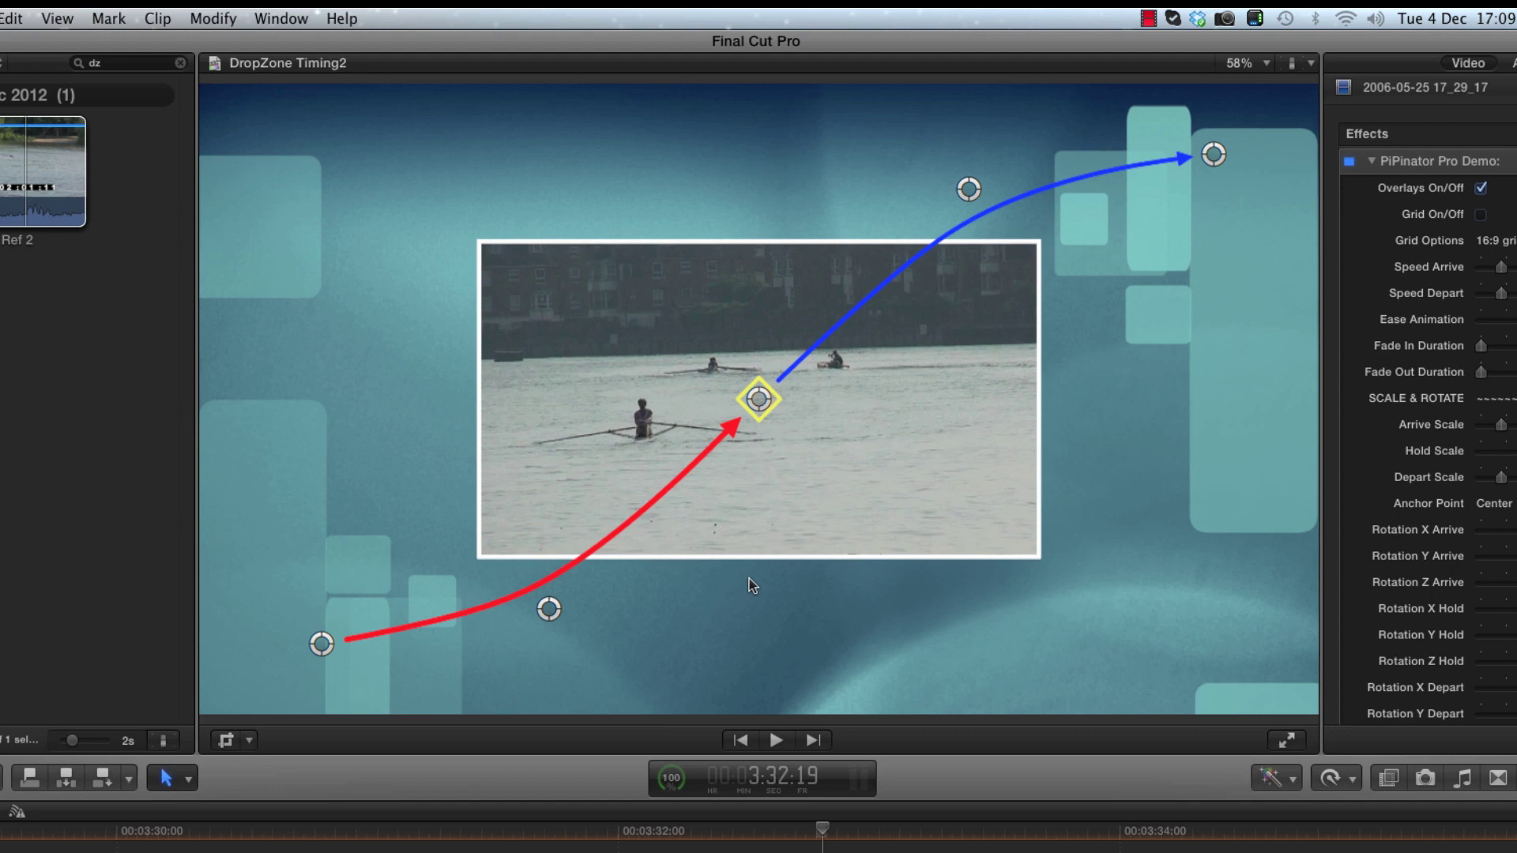
pyautogui.moveTo(313, 645); pyautogui.dragTo(269, 650)
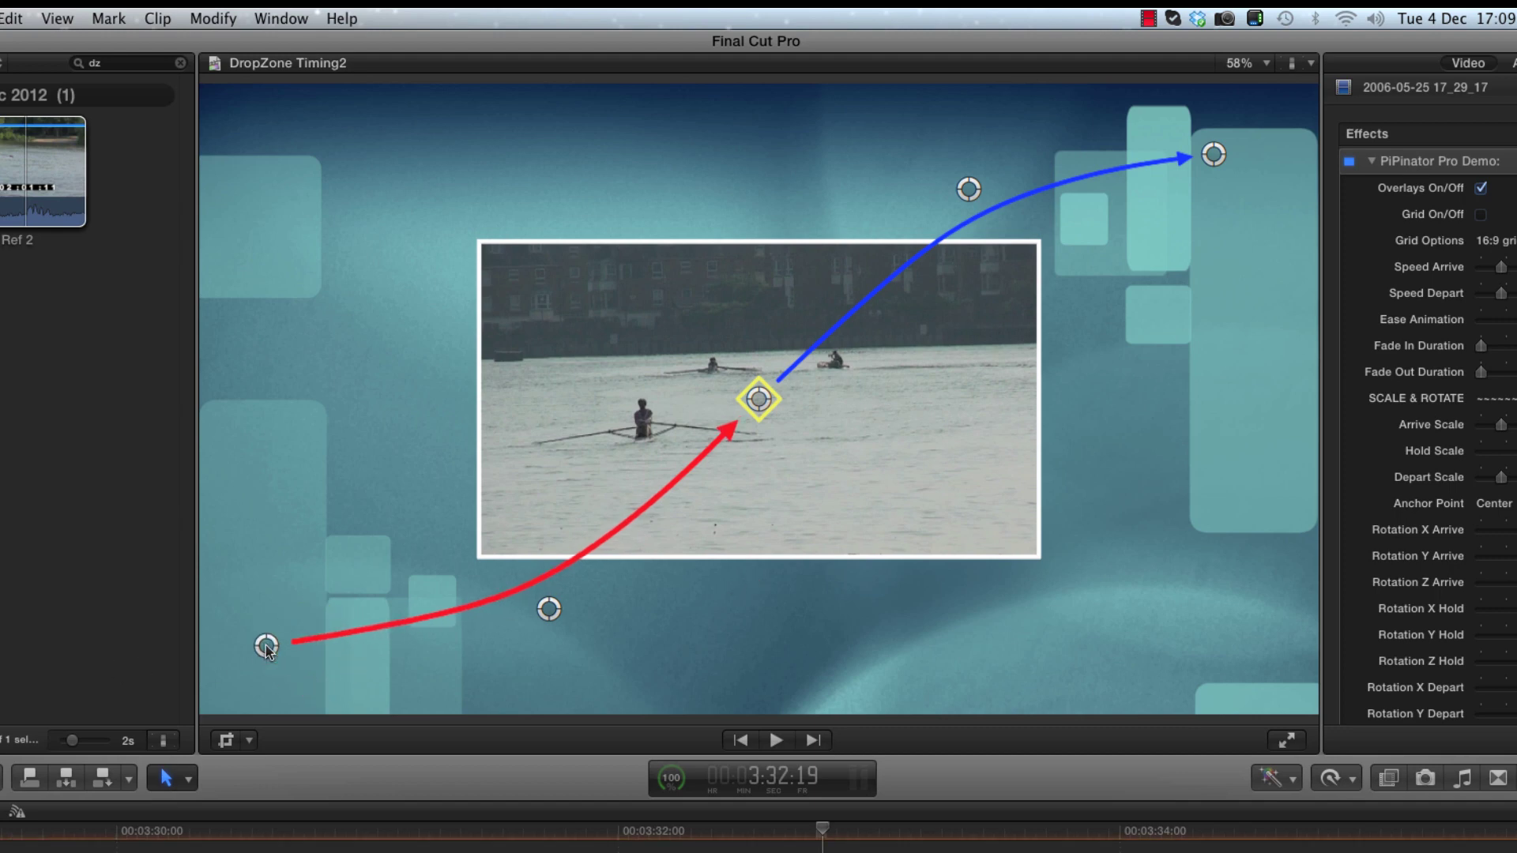
pyautogui.moveTo(1213, 154); pyautogui.dragTo(1272, 173)
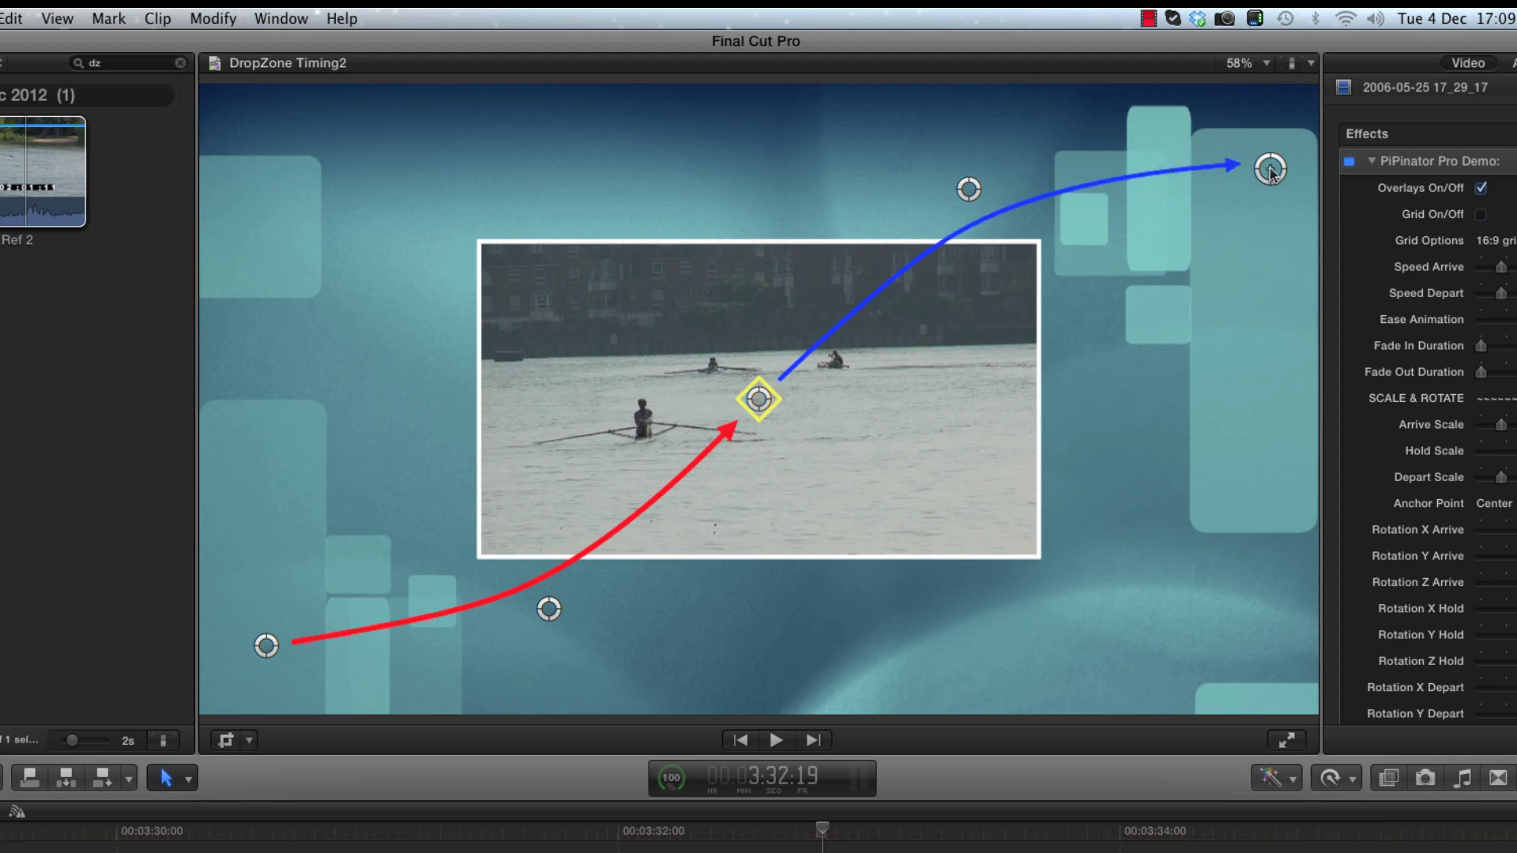
pyautogui.moveTo(760, 401); pyautogui.dragTo(772, 416)
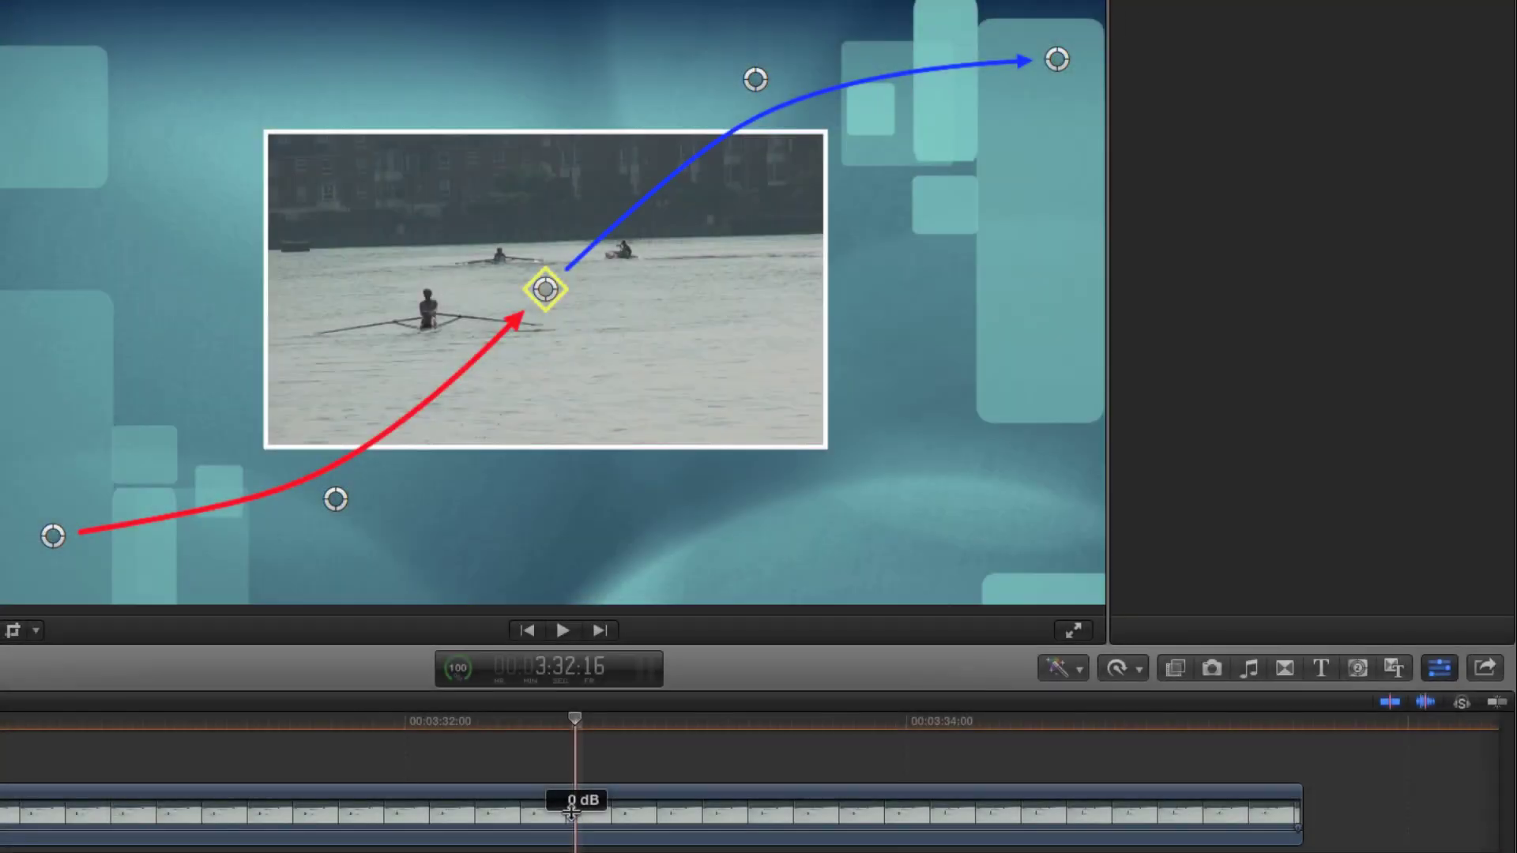
pyautogui.click(570, 810)
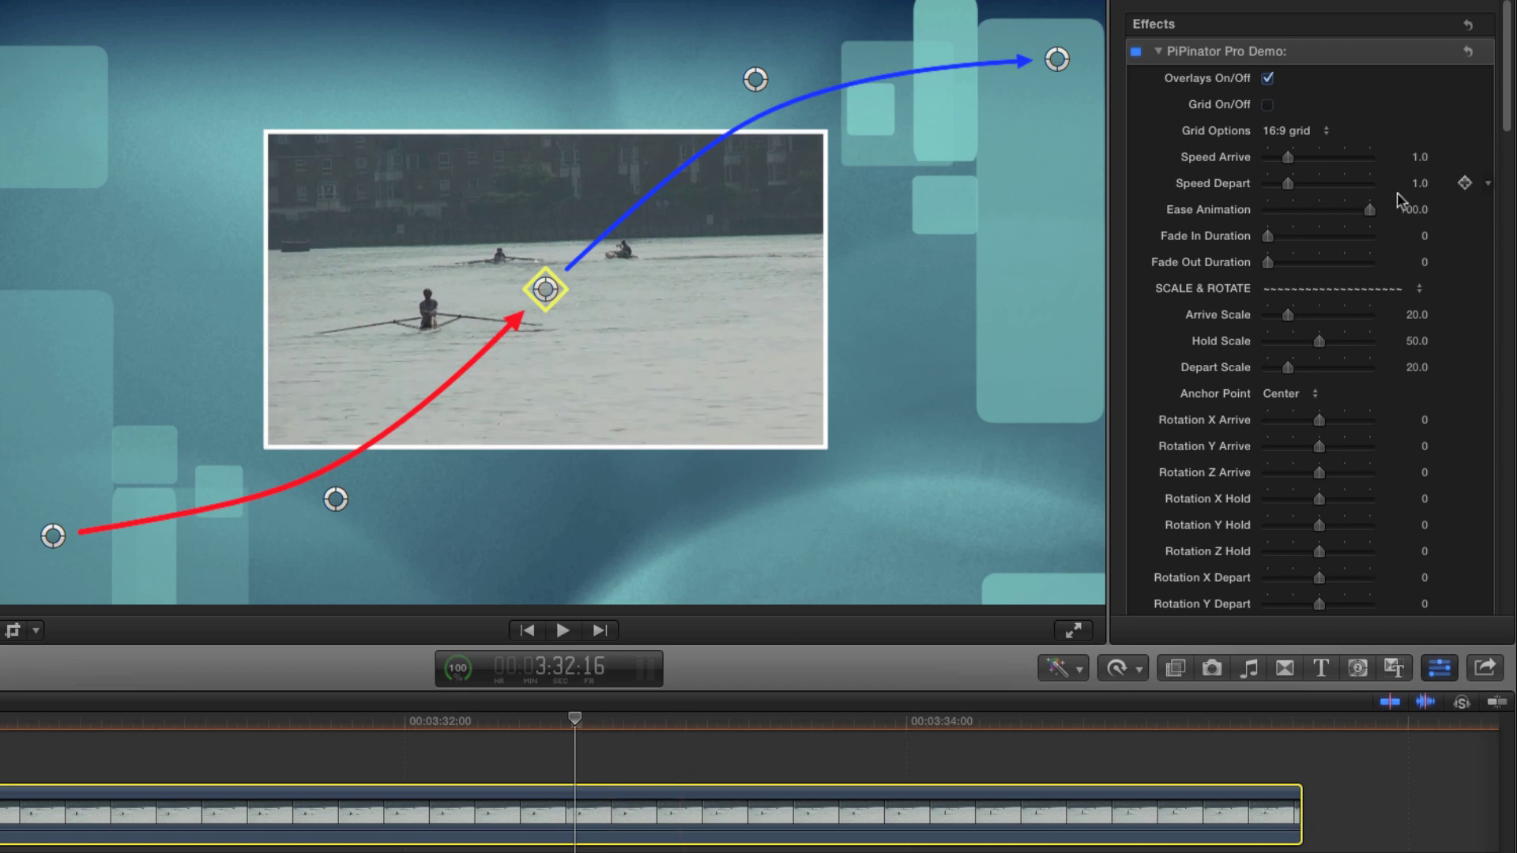
# - Place the inset down-right of centre, entering past the left edge and exiting off the top
pyautogui.moveTo(554, 289); pyautogui.dragTo(698, 399)
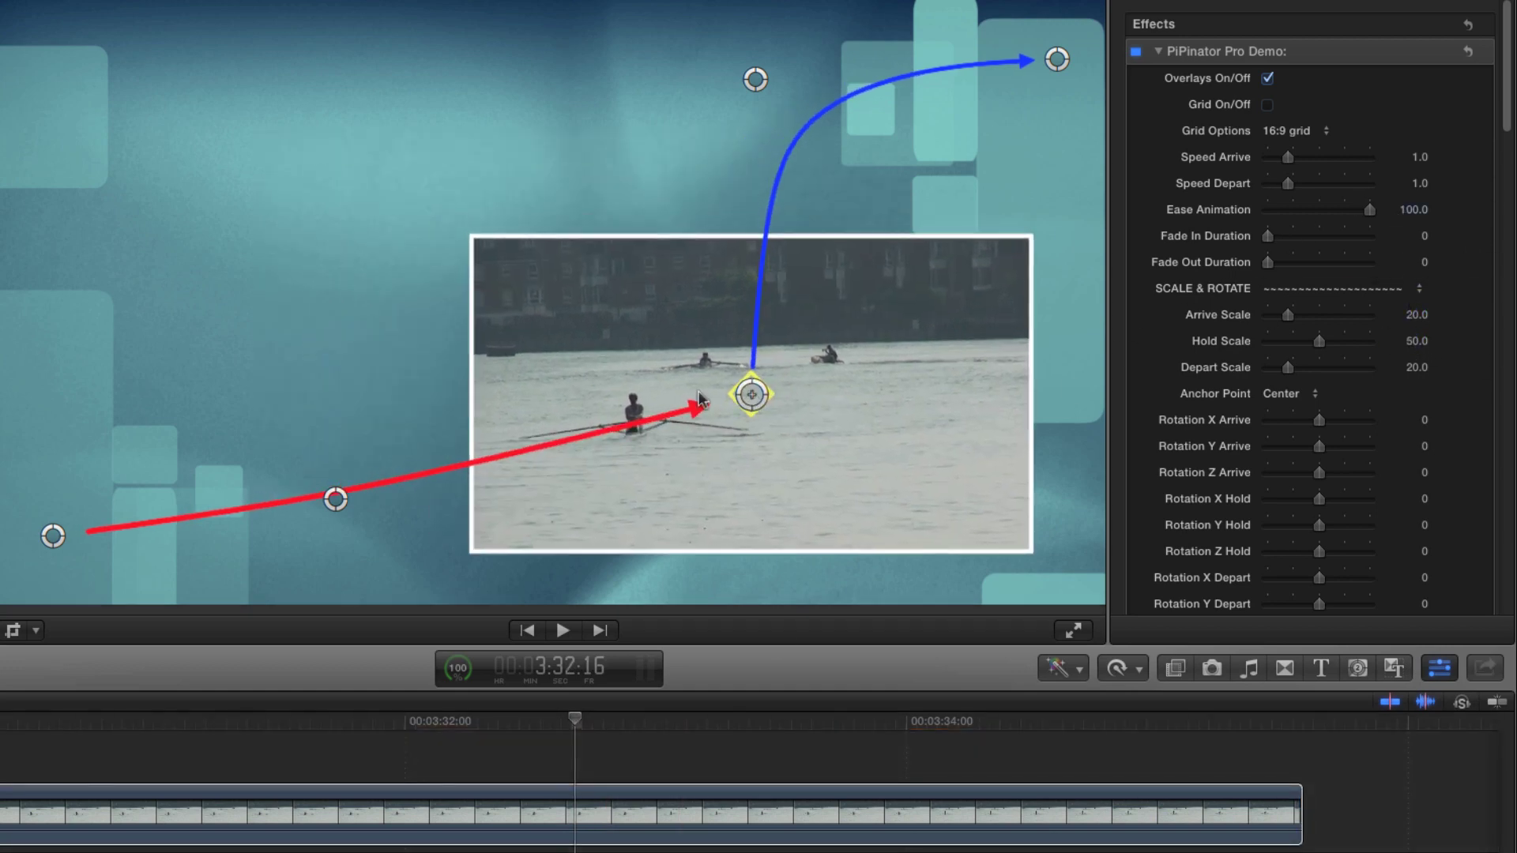
pyautogui.moveTo(53, 536); pyautogui.dragTo(0, 514)
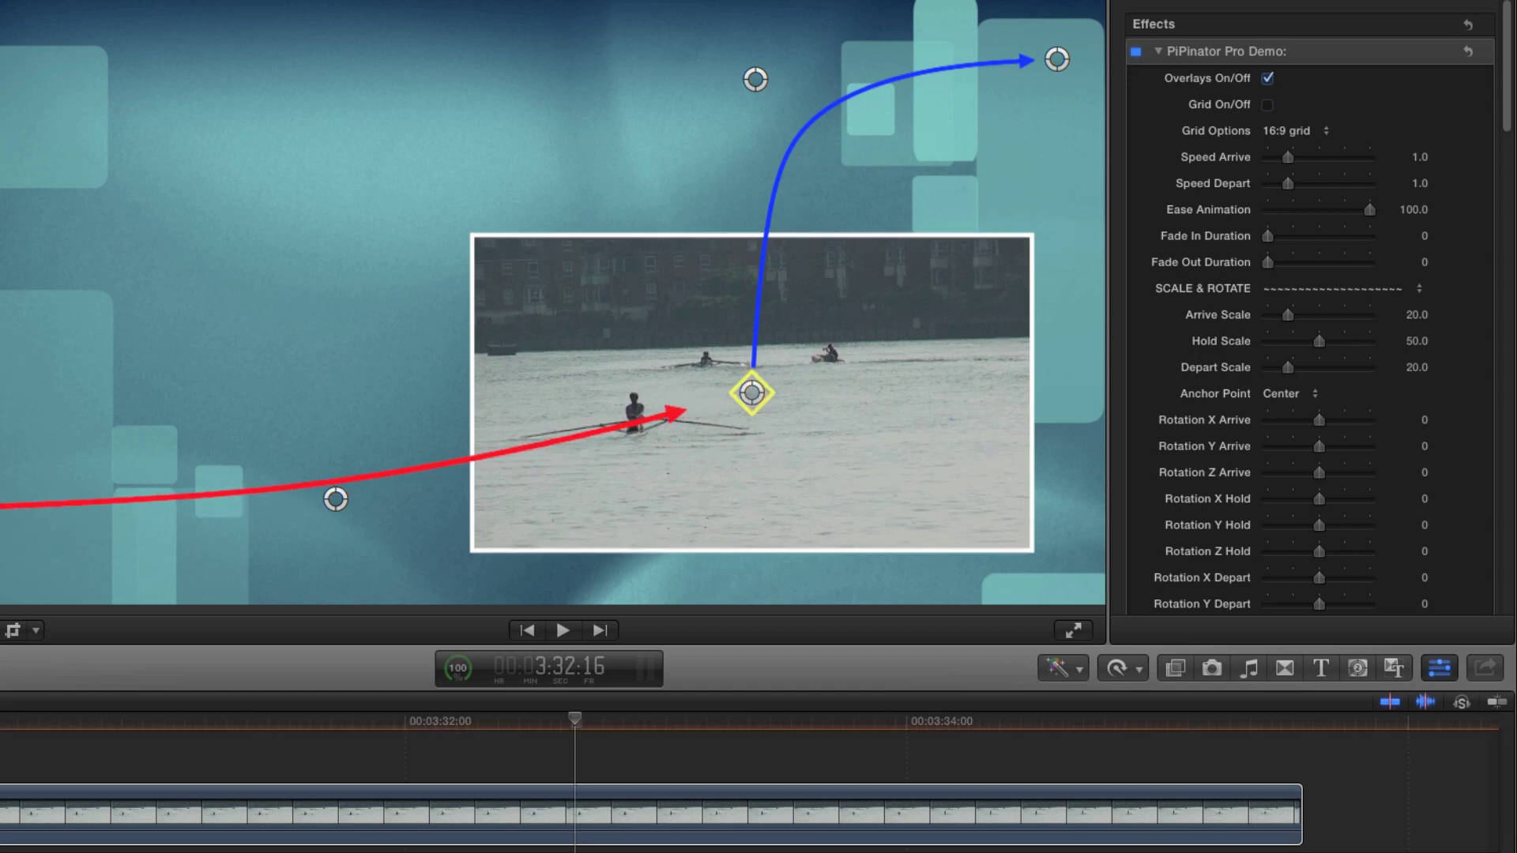
pyautogui.moveTo(1053, 68); pyautogui.dragTo(1027, 0)
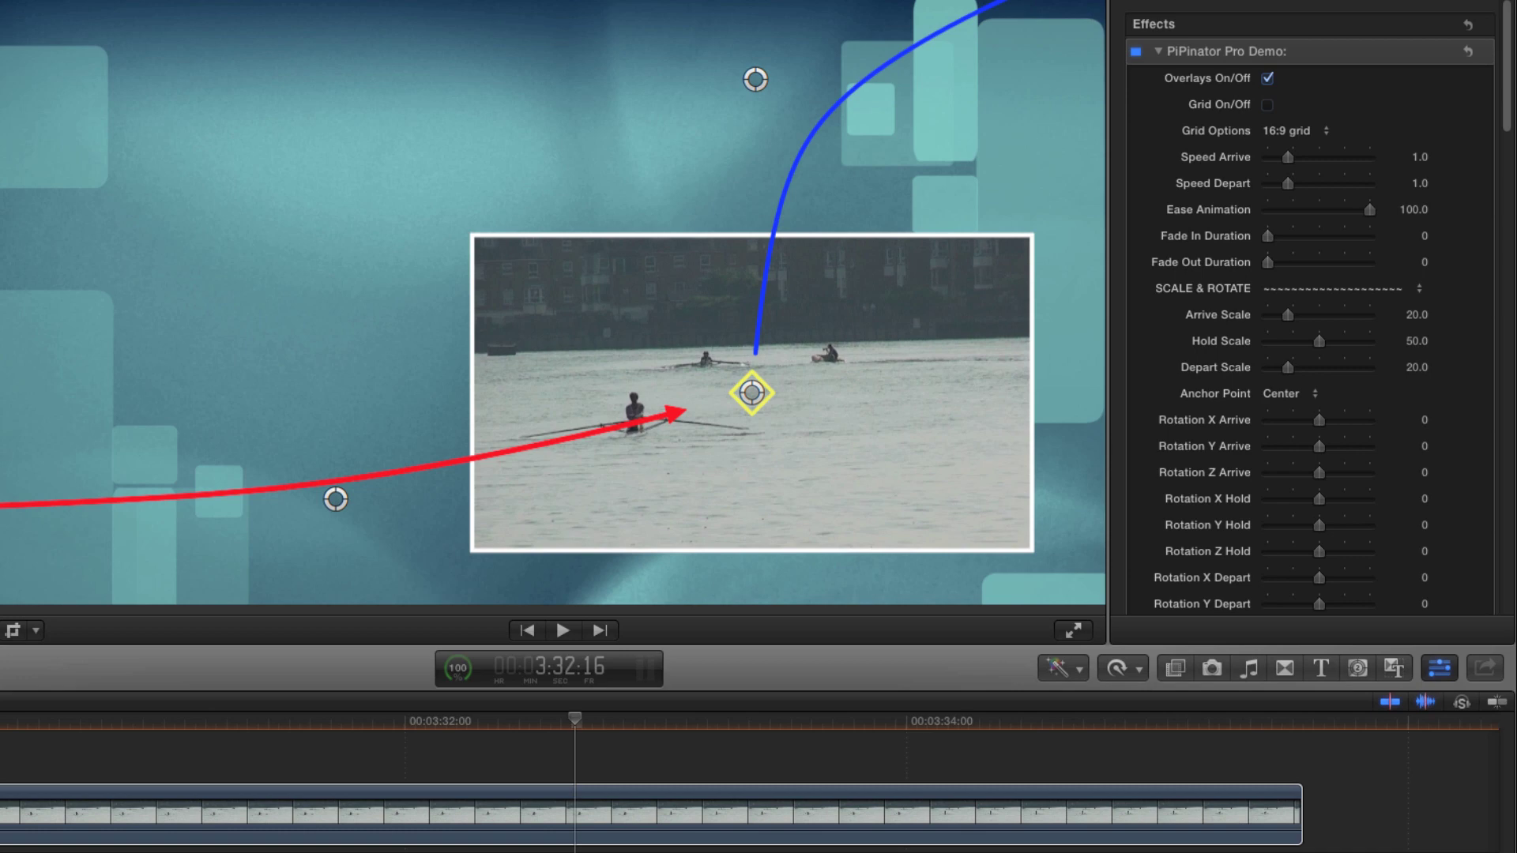
pyautogui.moveTo(755, 80); pyautogui.dragTo(863, 141)
pyautogui.moveTo(335, 498); pyautogui.dragTo(311, 467)
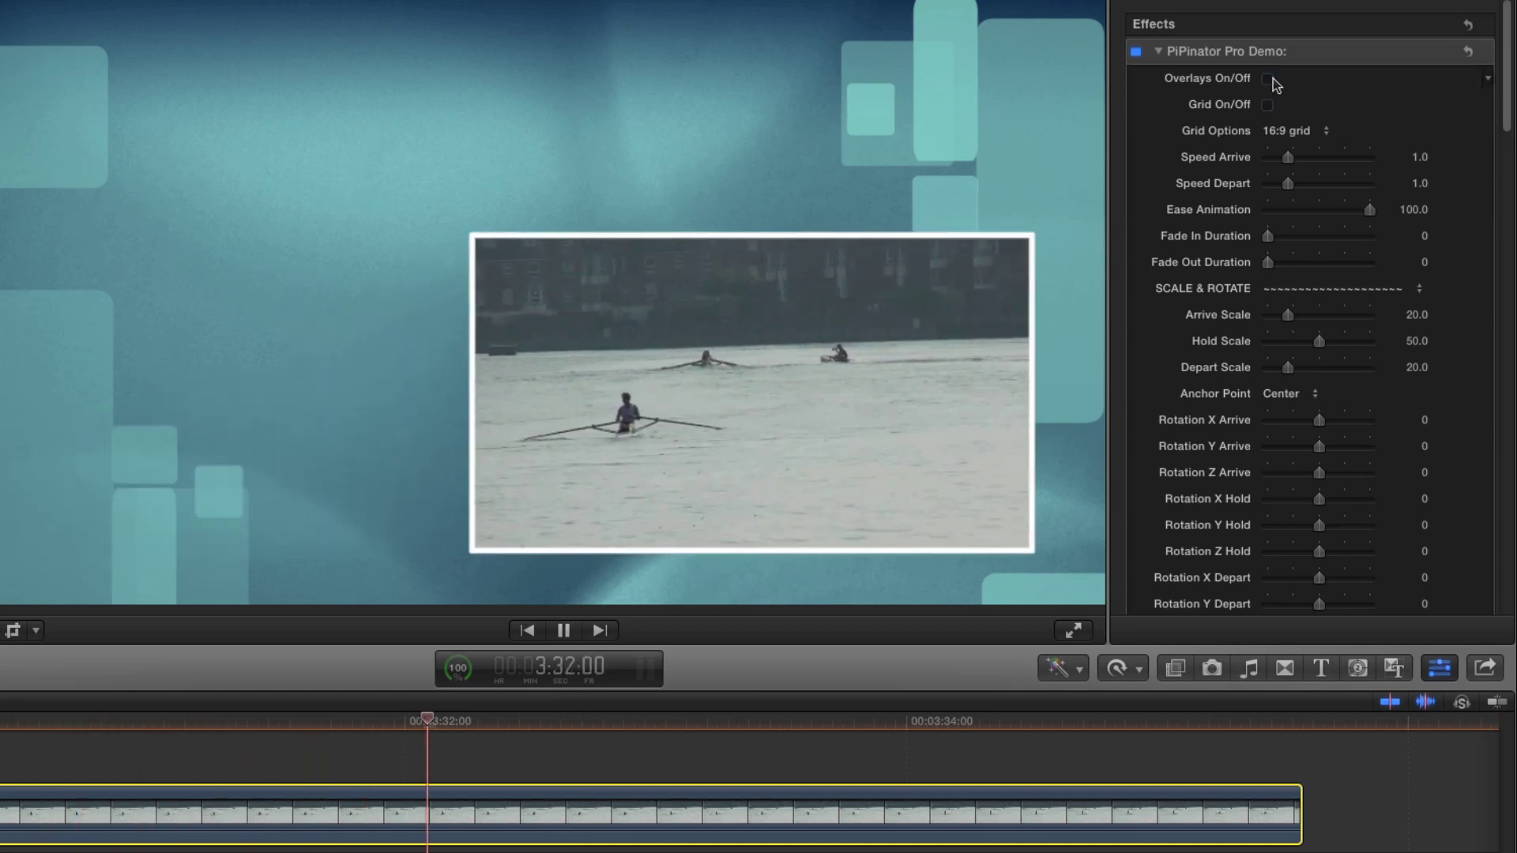
# - Set Hold Scale to 35 and Arrive Scale to 0, then preview the arrival
pyautogui.press('space')
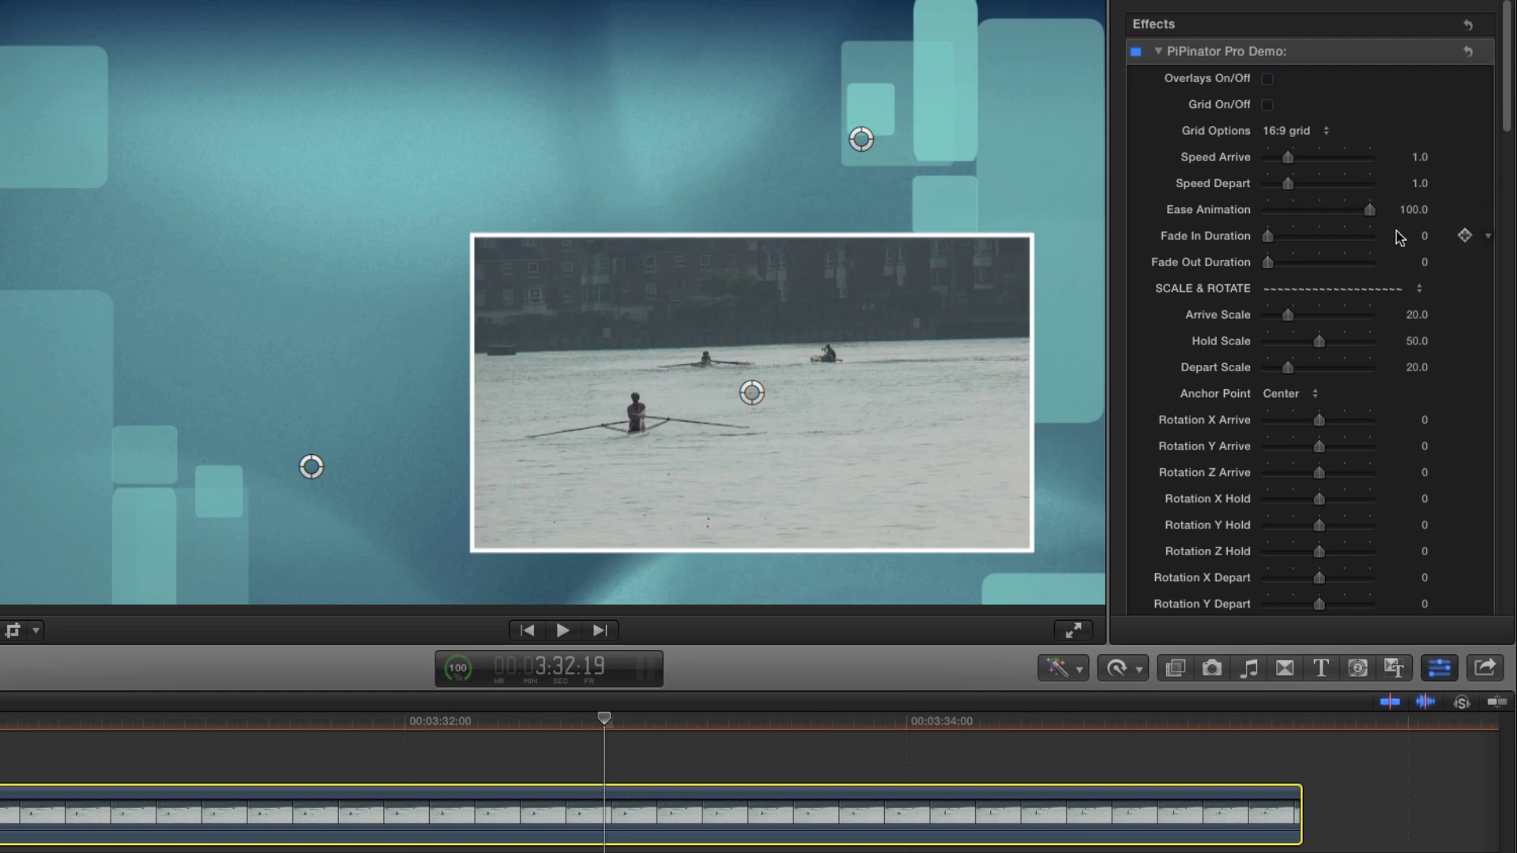
pyautogui.click(1416, 341)
pyautogui.write('35')
pyautogui.press('Return')
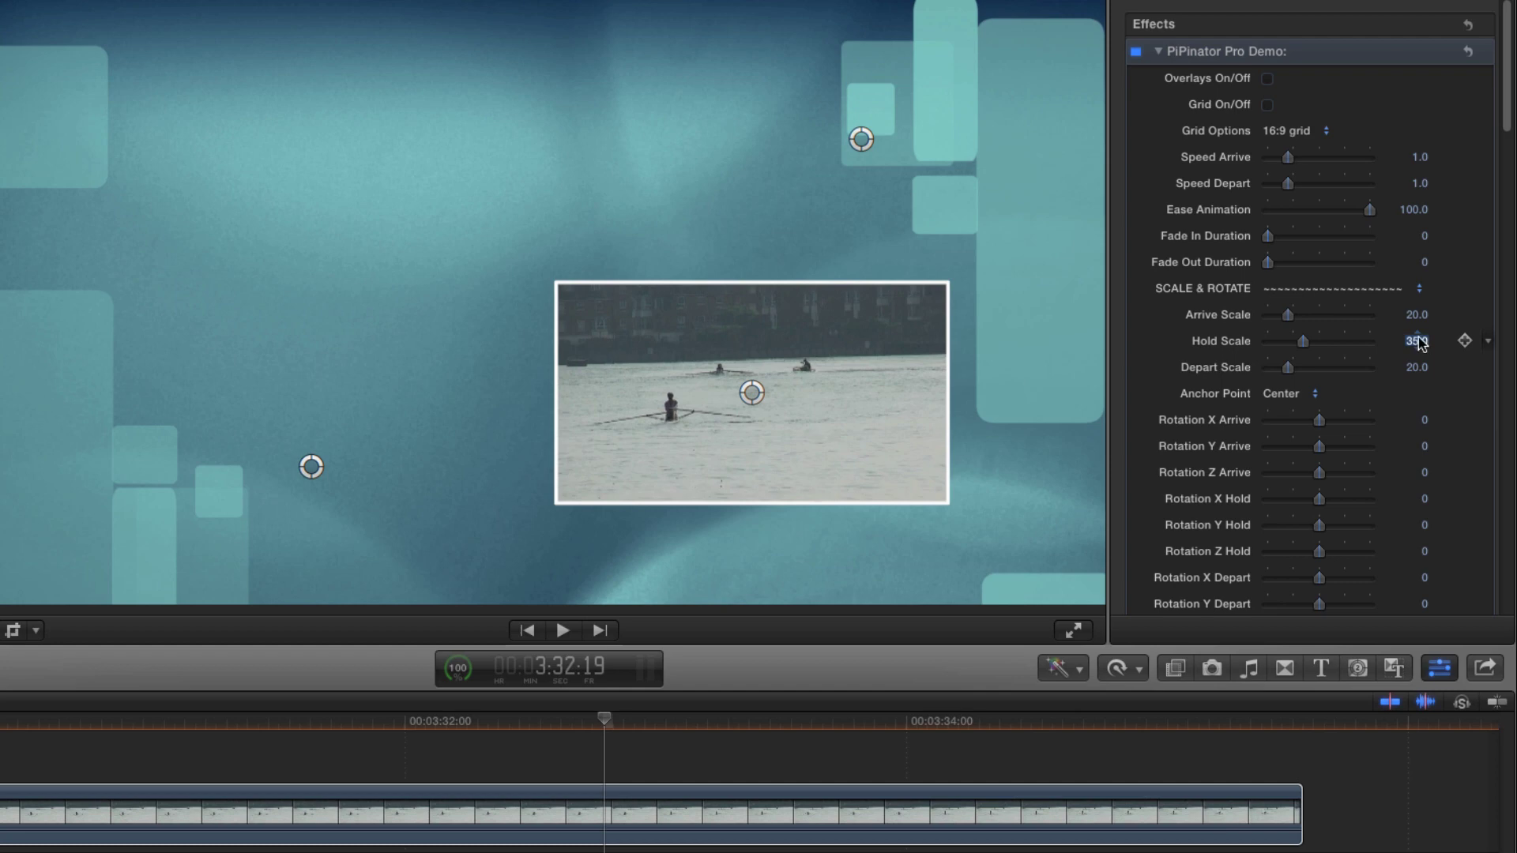
pyautogui.click(1417, 314)
pyautogui.press('Return')
pyautogui.press('/')
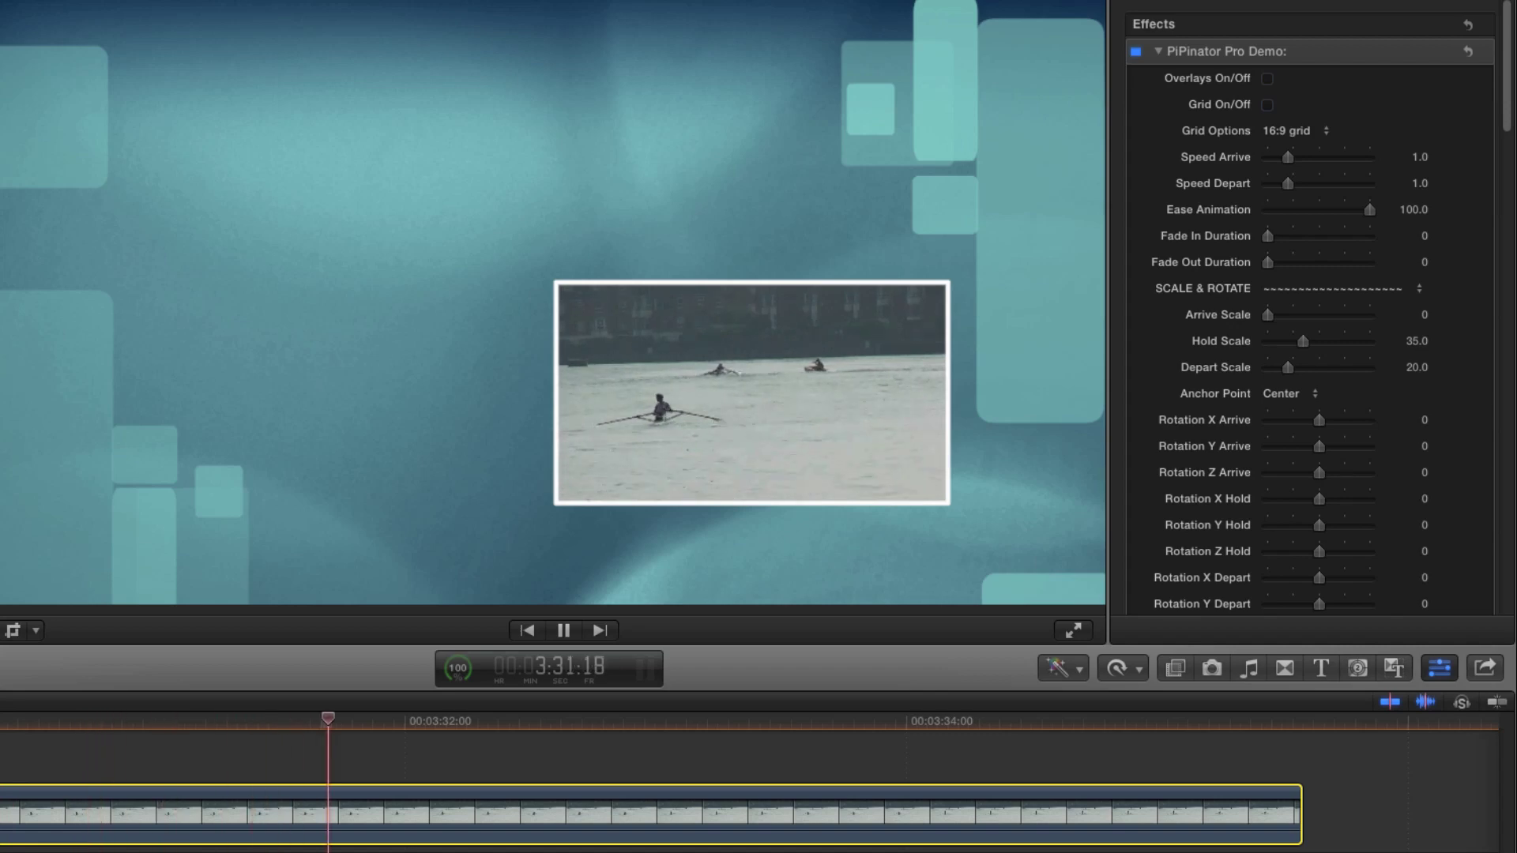
pyautogui.press('space')
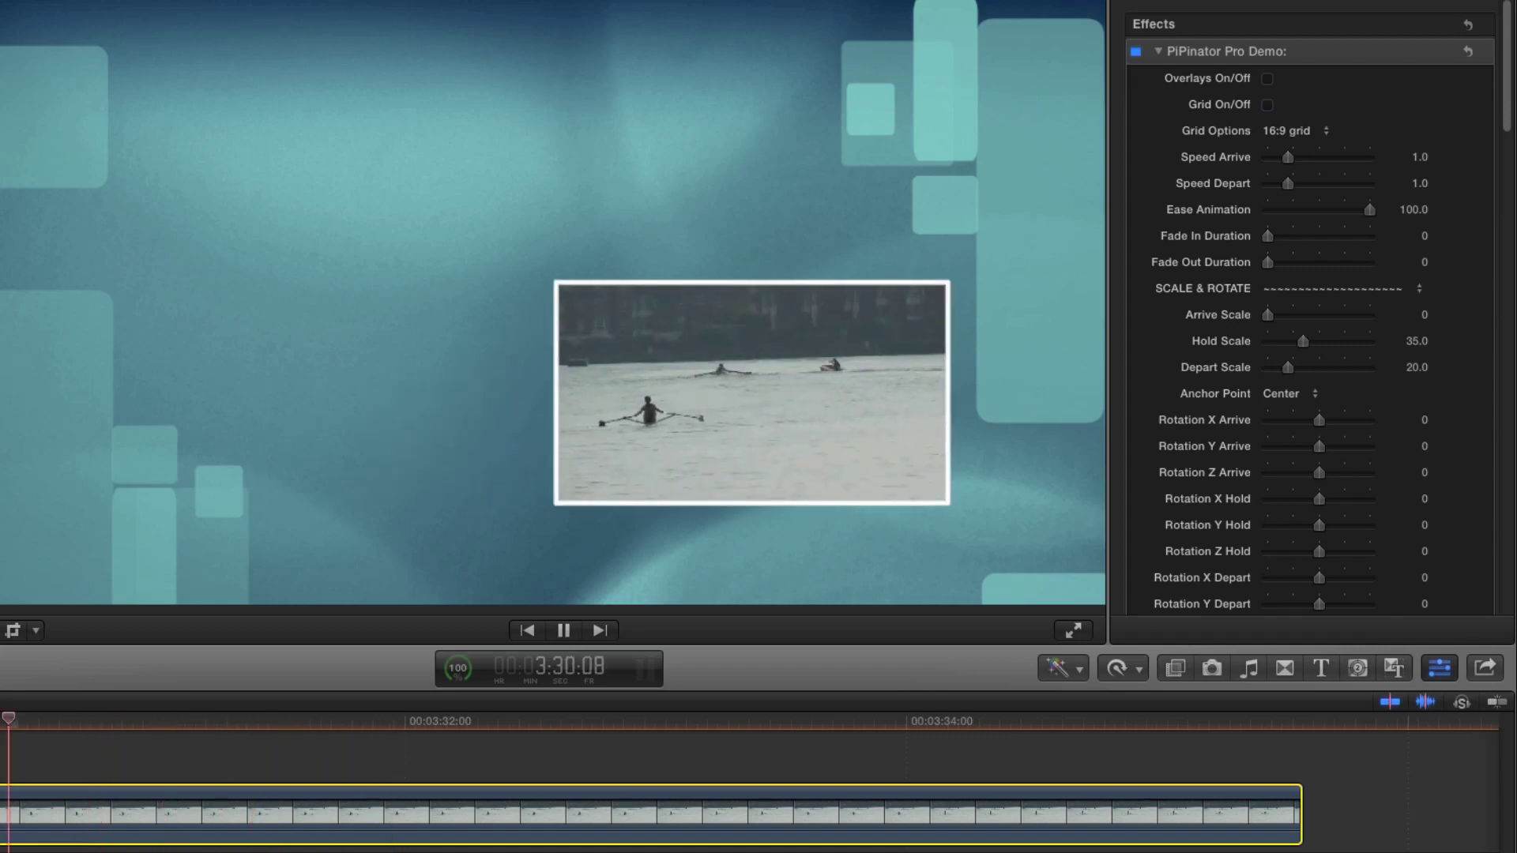
# - Set Speed Arrive to 2.0 and preview the faster arrival
pyautogui.click(1420, 157)
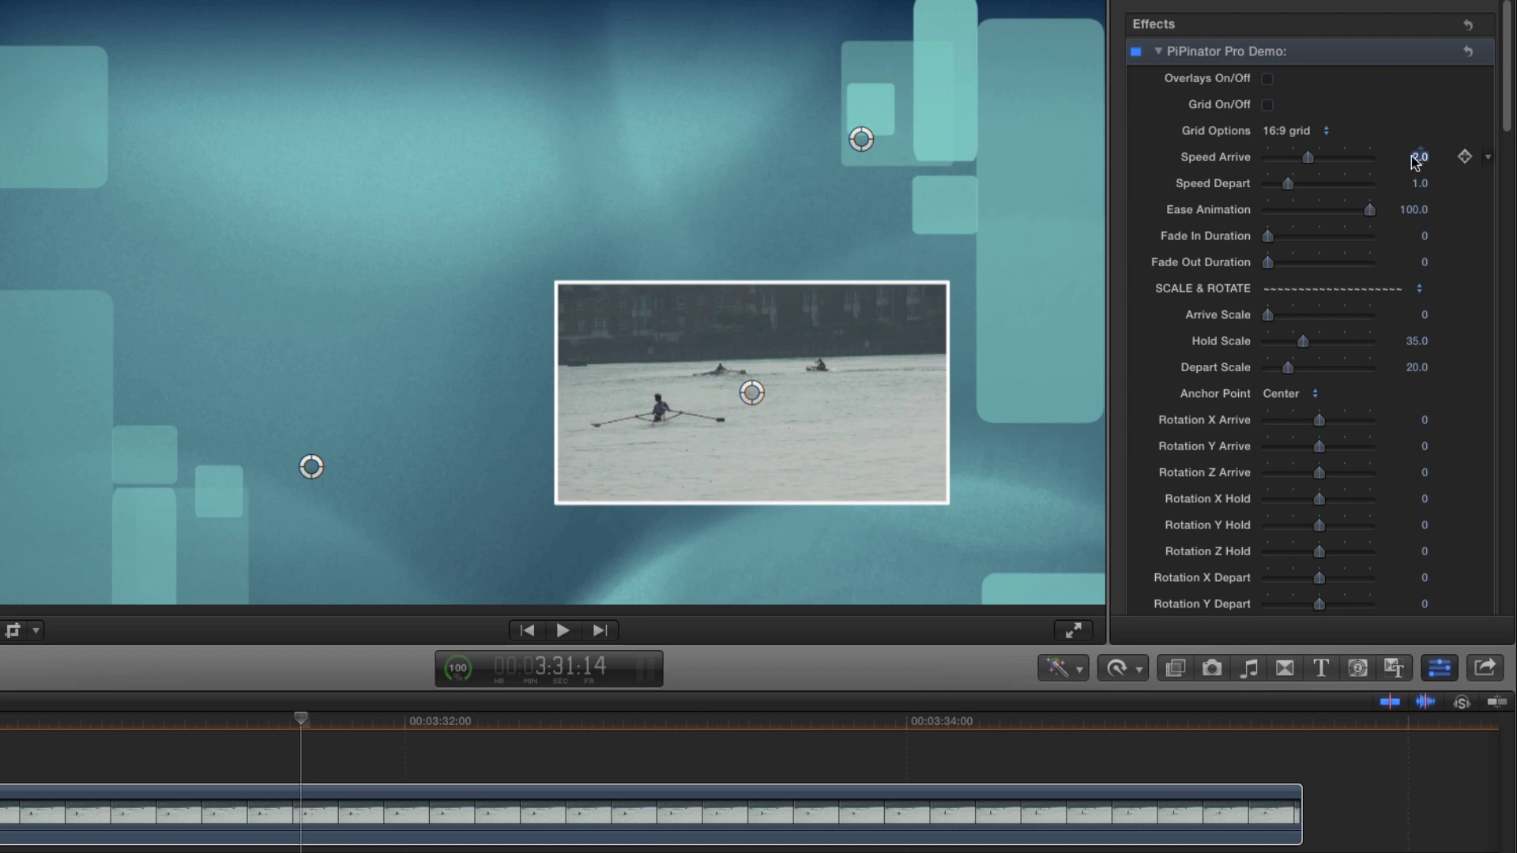
pyautogui.press('Return')
pyautogui.press('/')
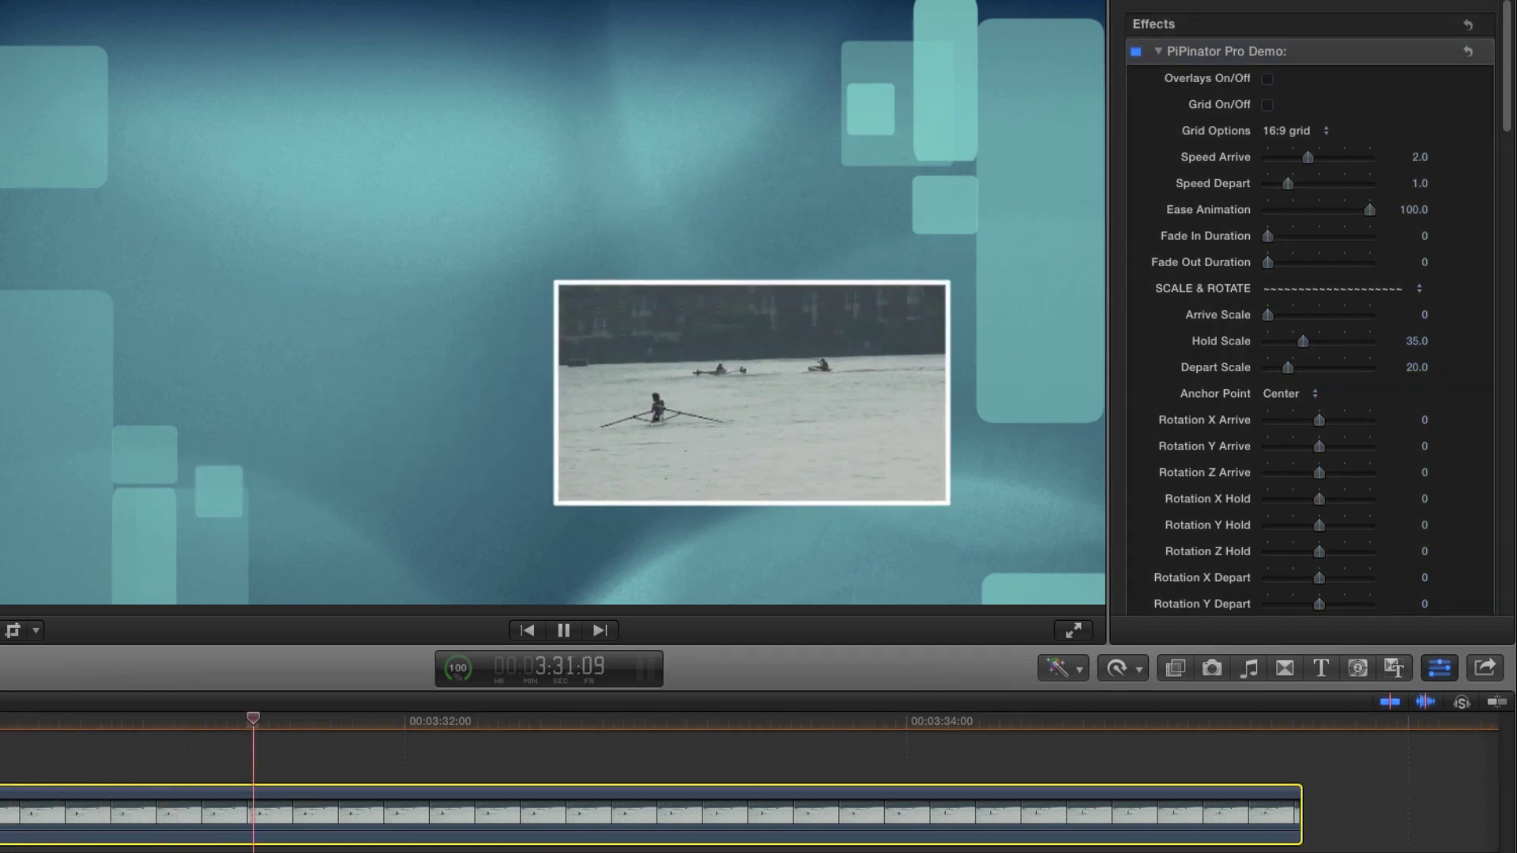
pyautogui.press('space')
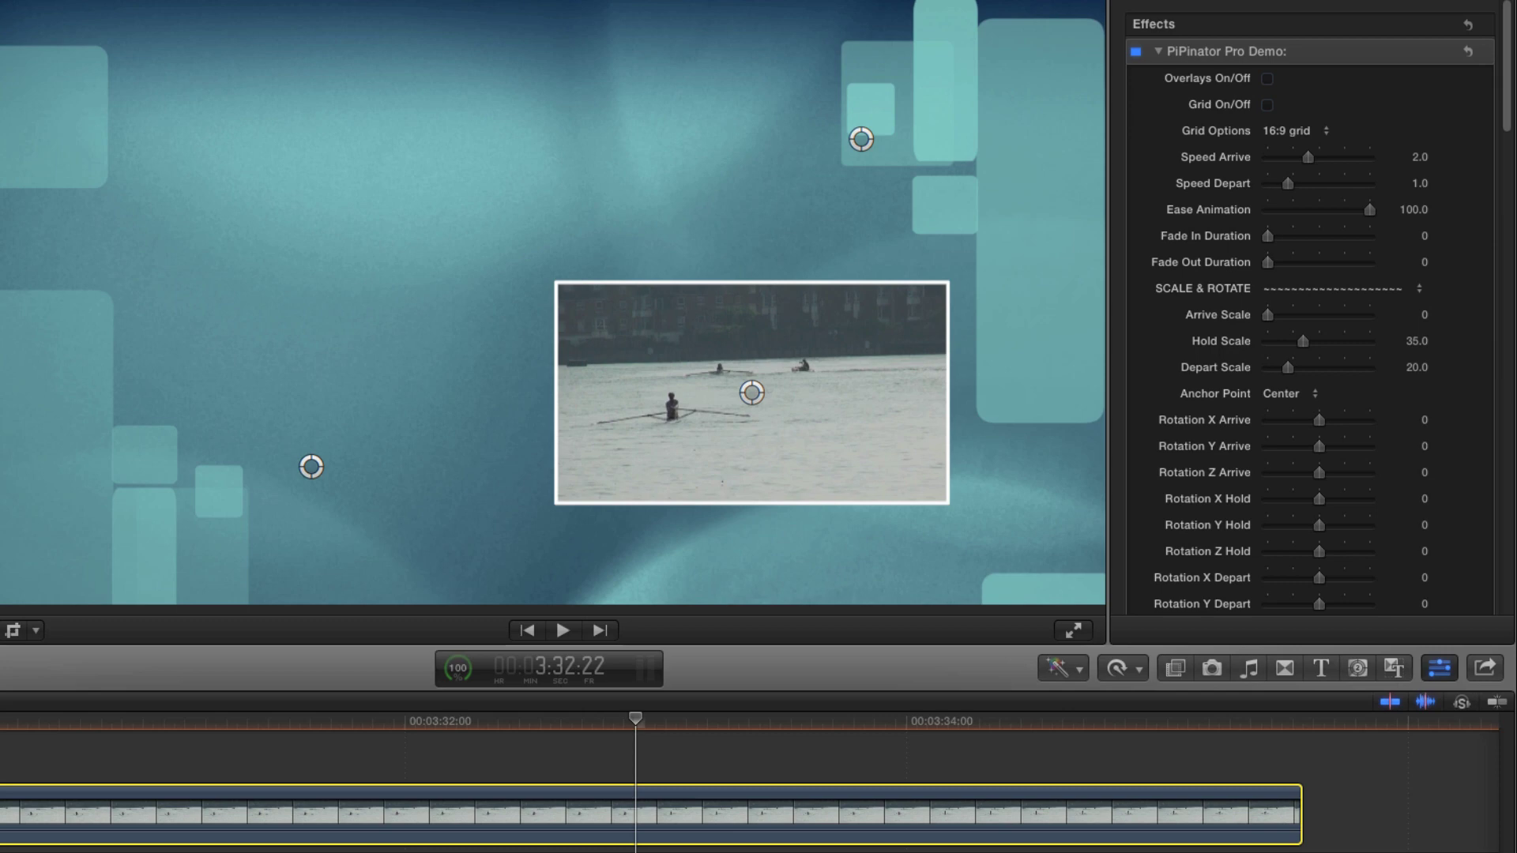
# - Add an X-axis spin to the arrival with the Rotation X Arrive slider and preview it
pyautogui.click(1300, 427)
pyautogui.moveTo(1319, 420); pyautogui.dragTo(1304, 430)
pyautogui.click(2, 814)
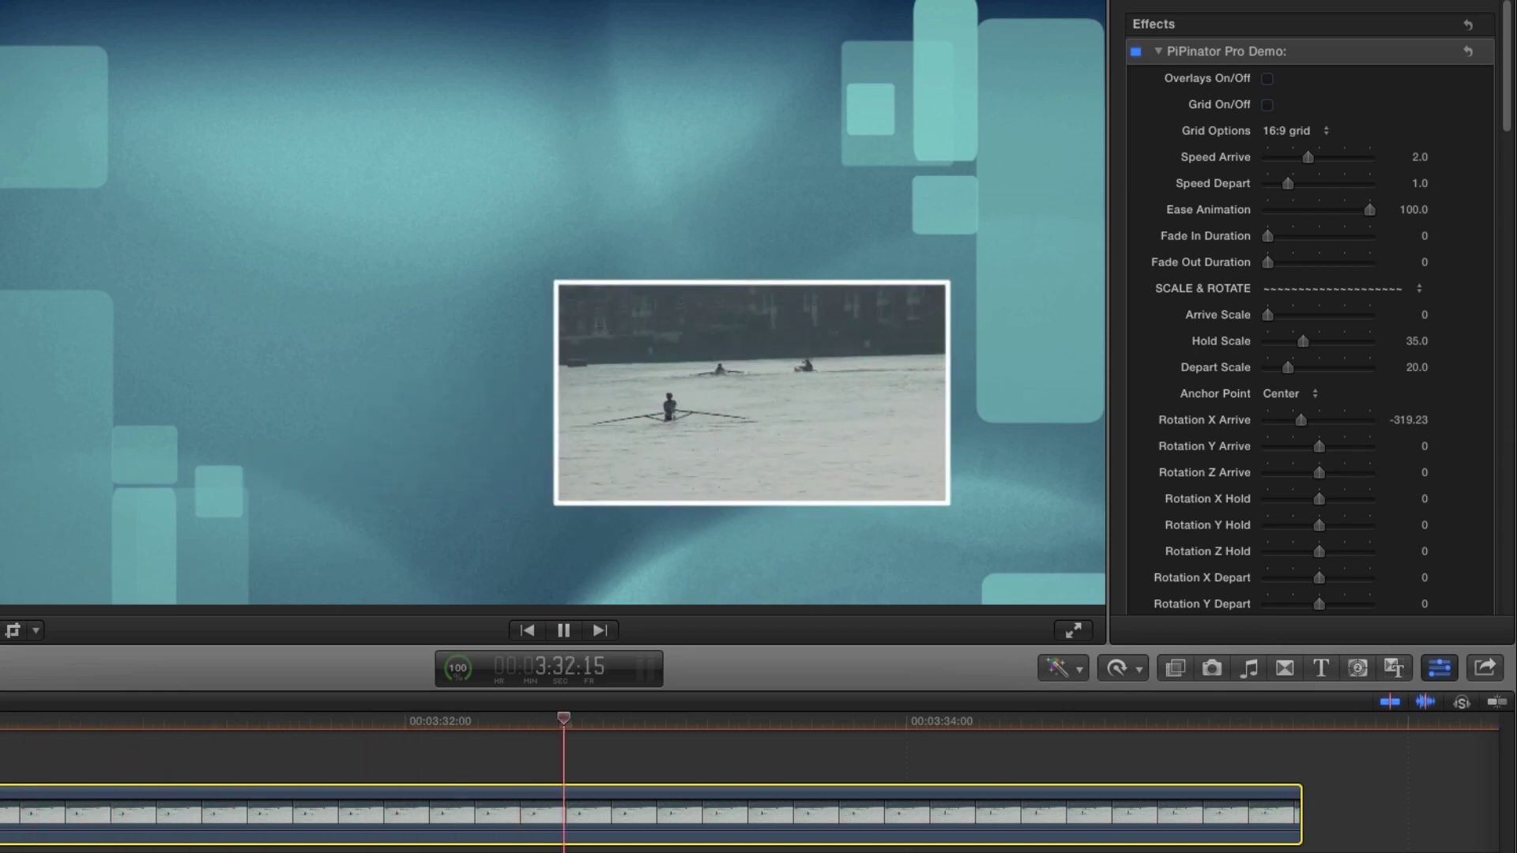
pyautogui.press('space')
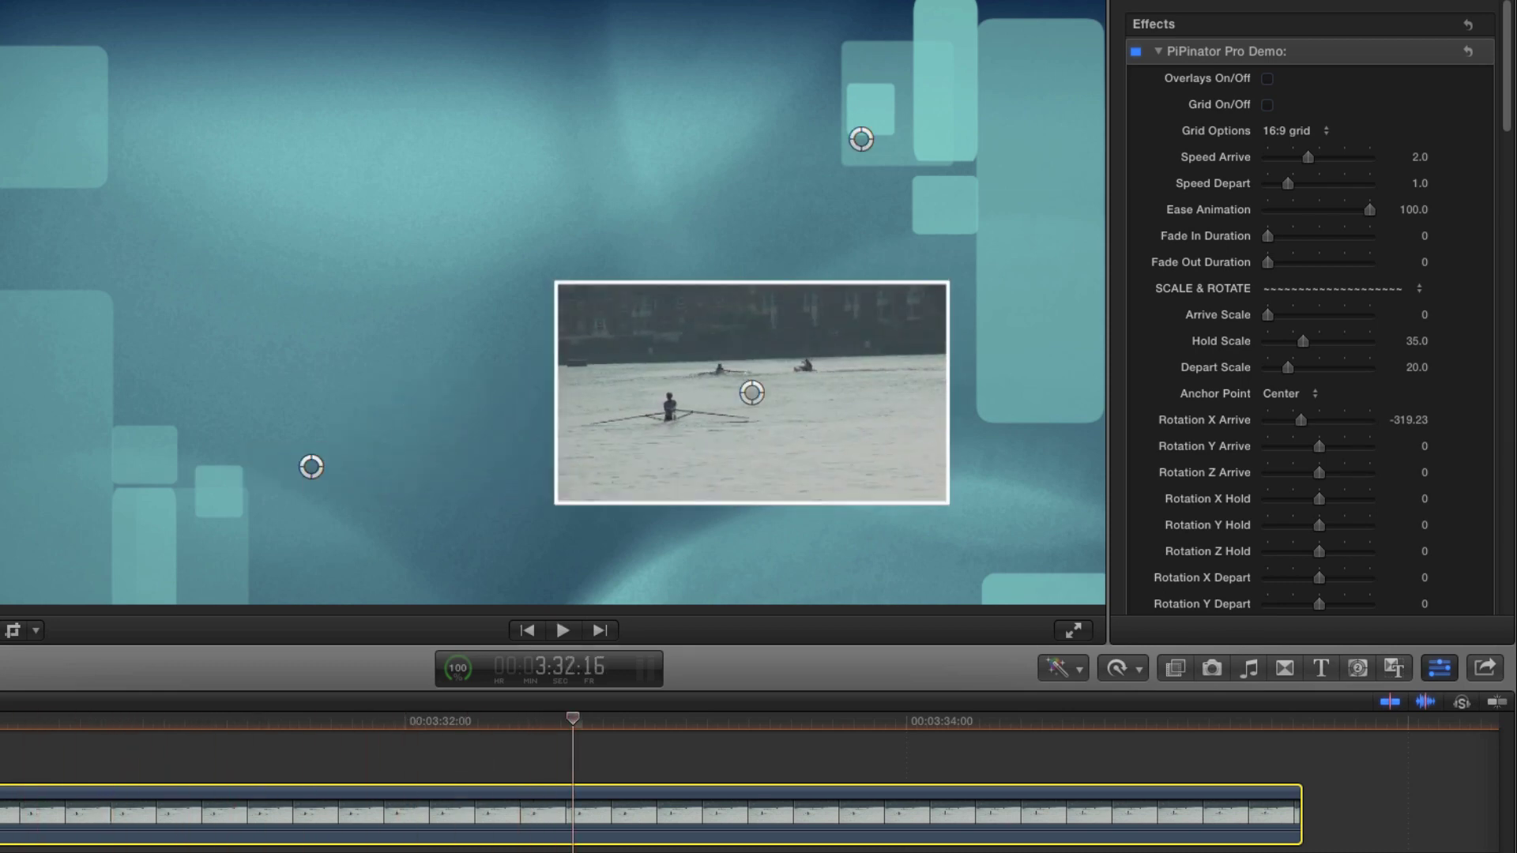
# - Set Rotation Y Hold to -20 and Rotation Z Hold to -2
pyautogui.click(1426, 526)
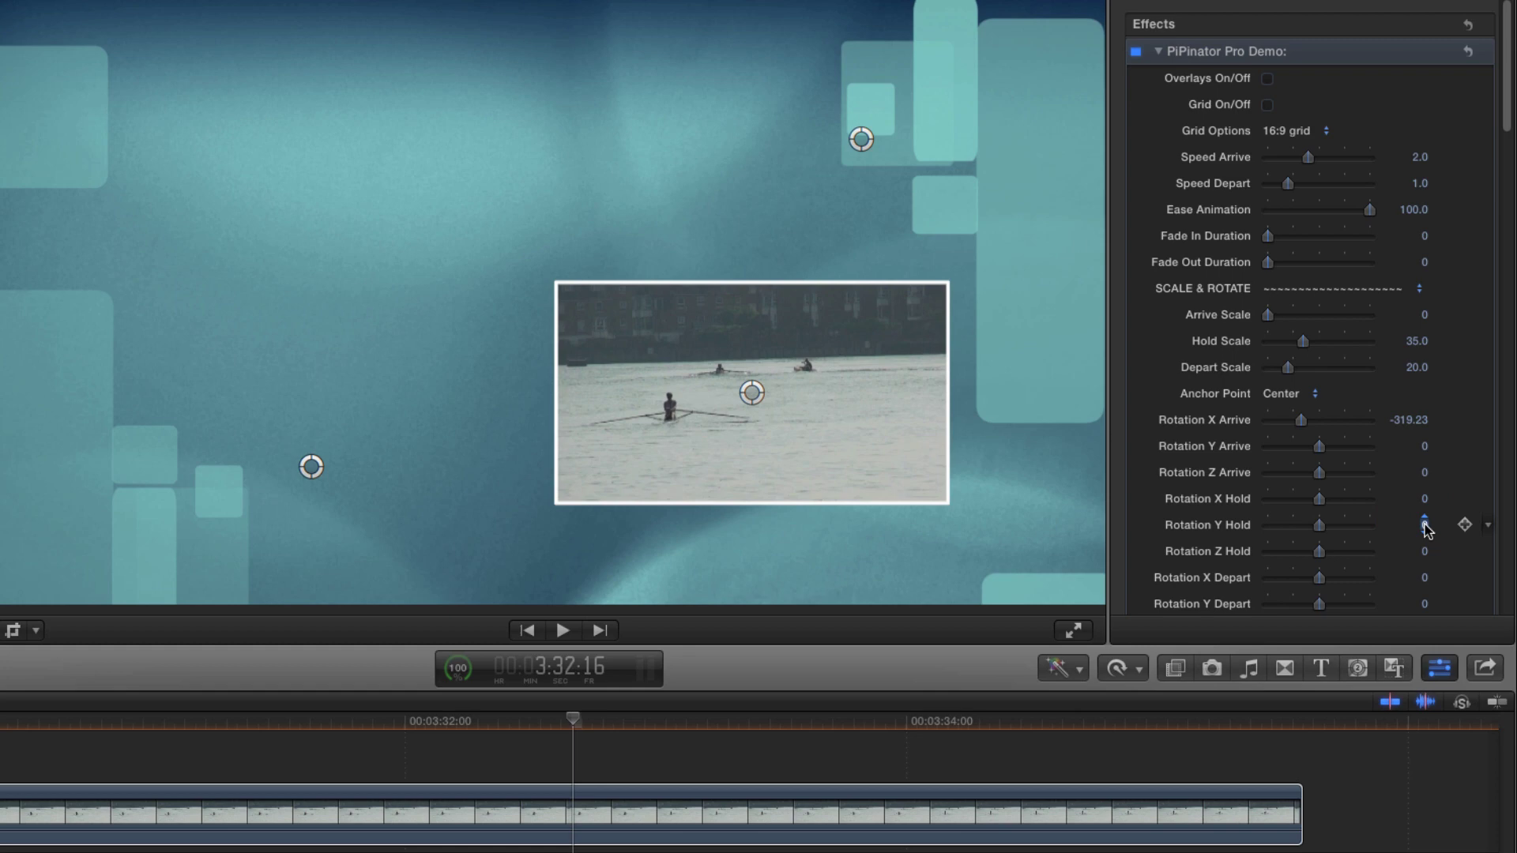
pyautogui.press('Return')
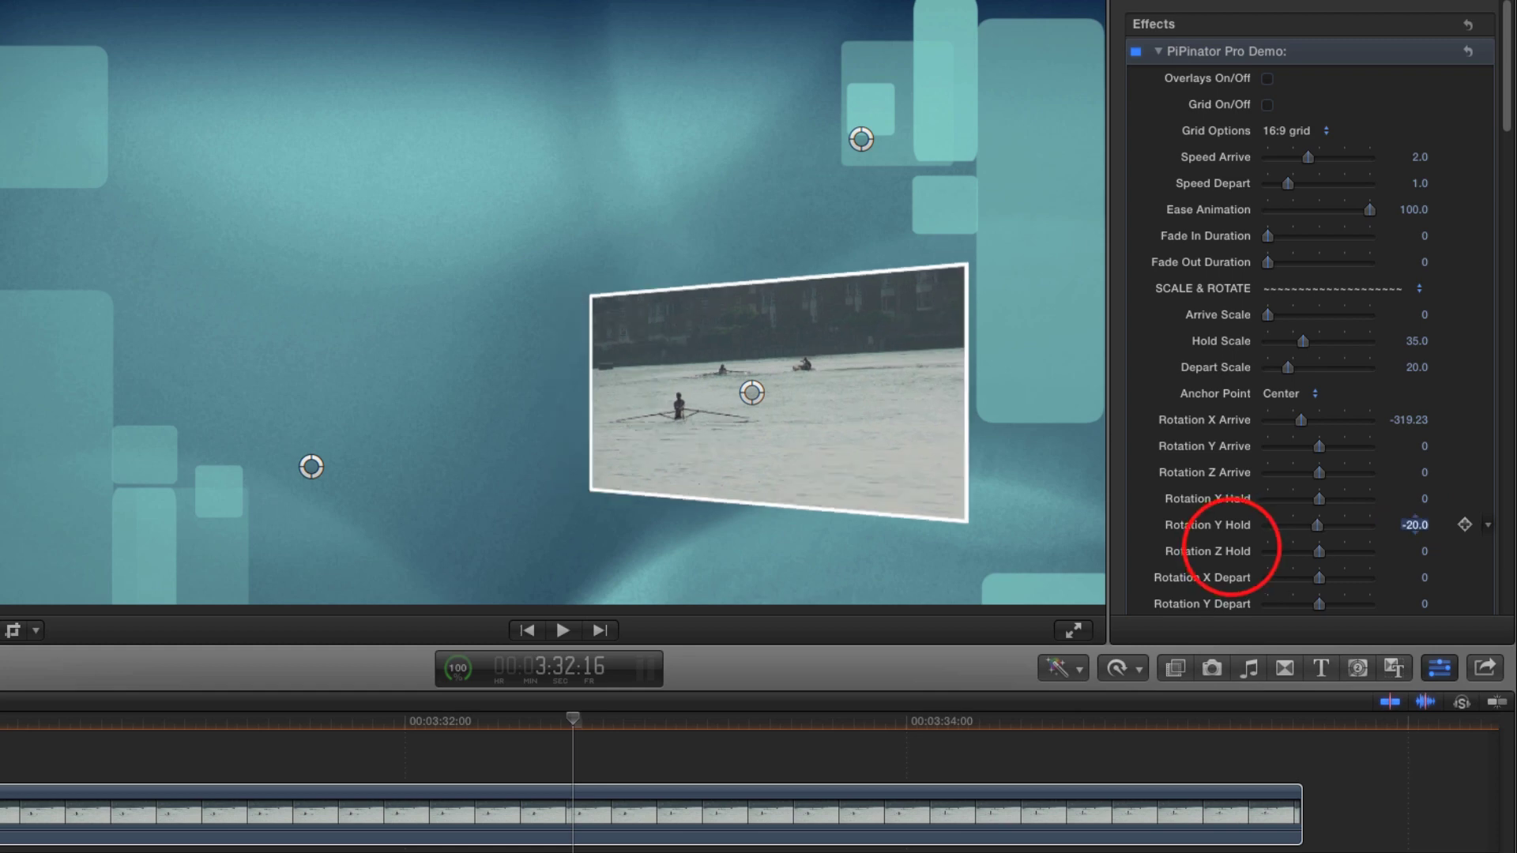
pyautogui.click(1425, 553)
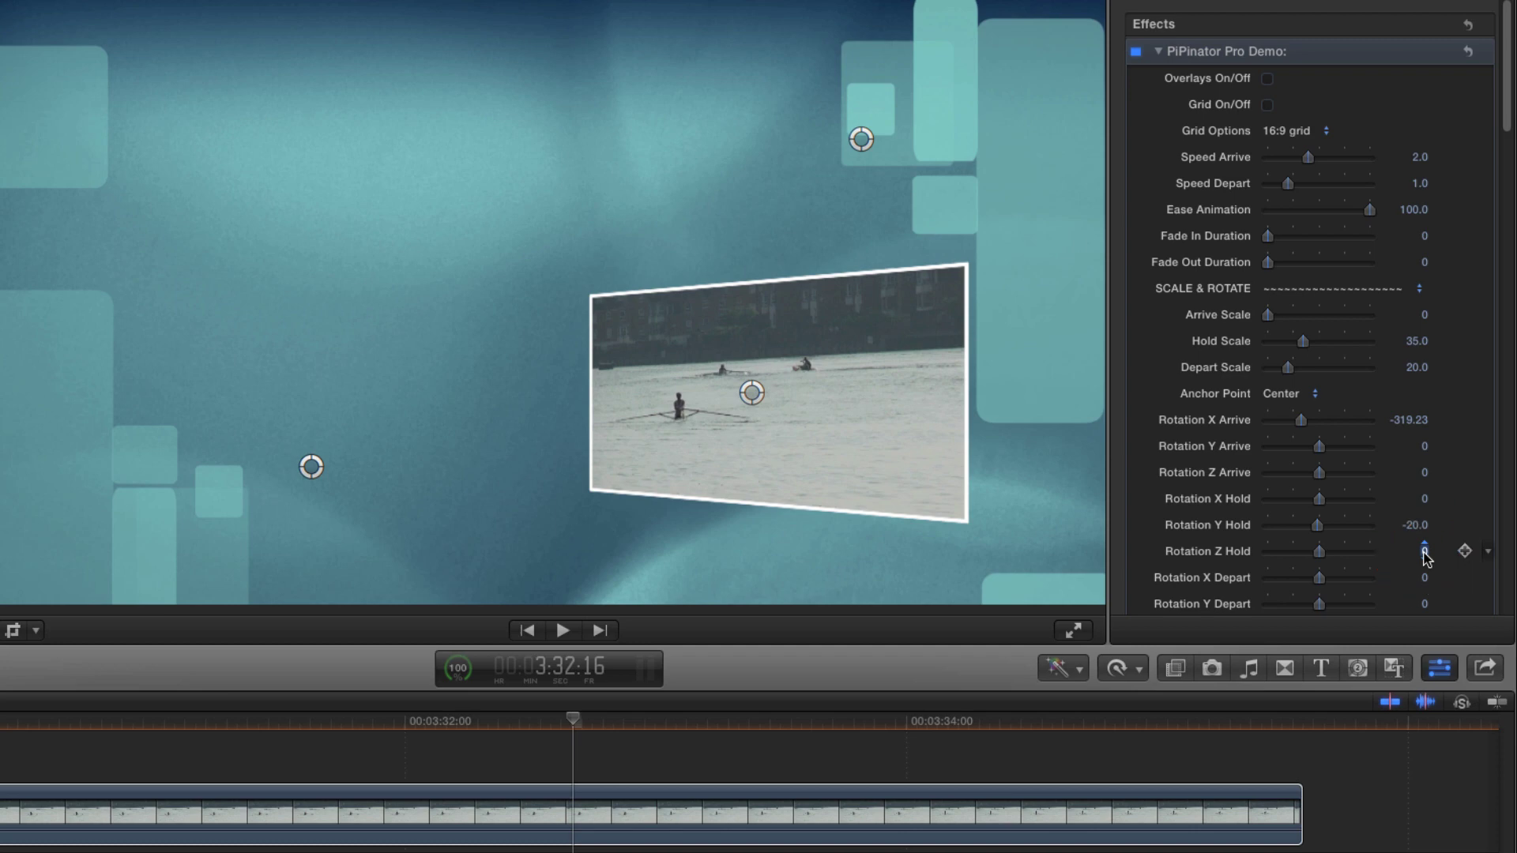
pyautogui.write('-2')
pyautogui.press('Return')
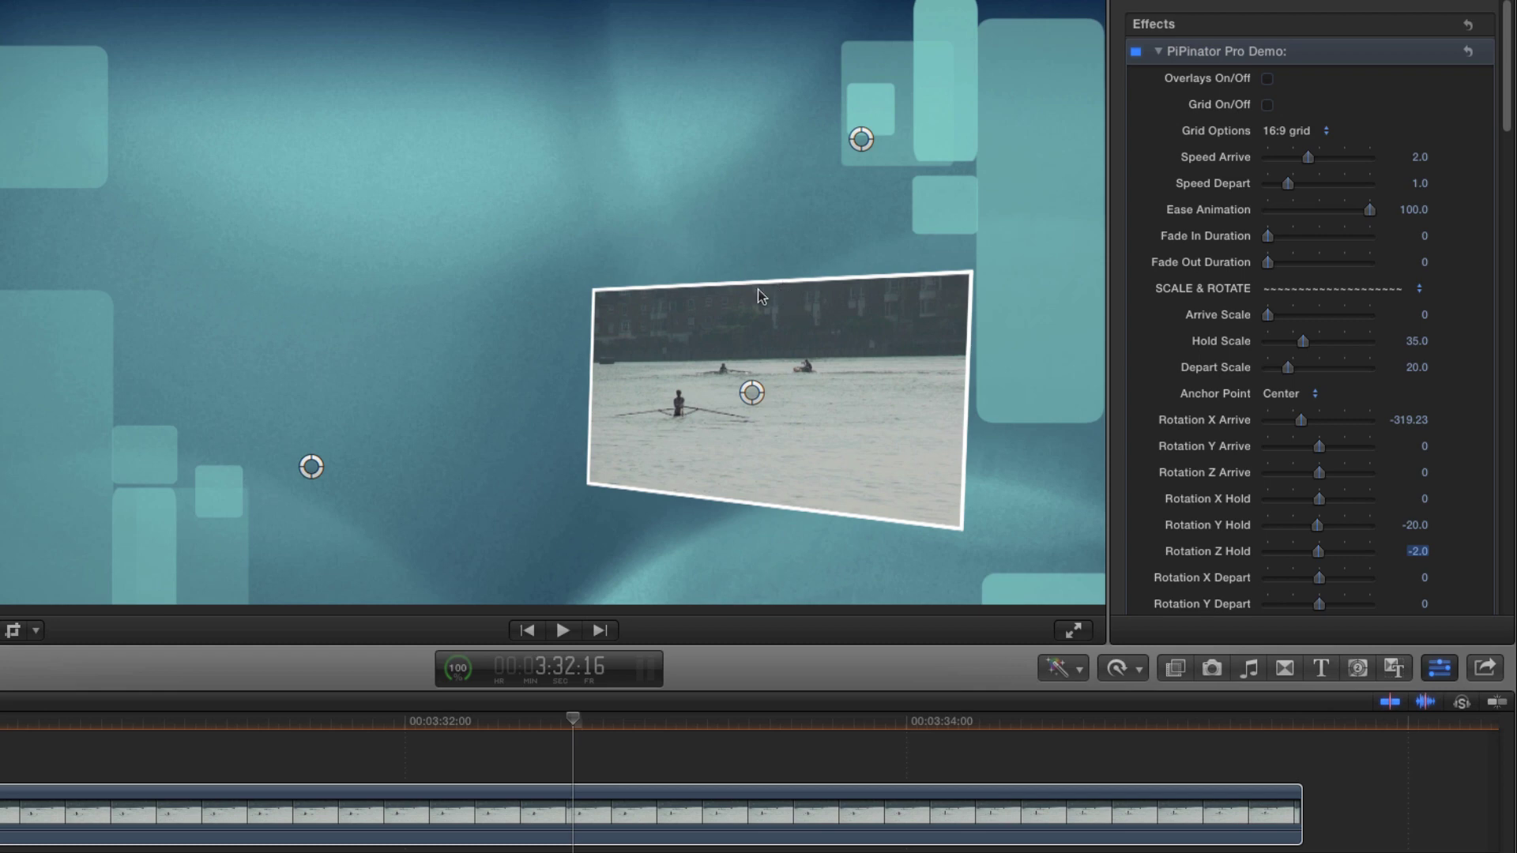
# - Set Crop Left/Right Hold to 0.4 in the Crop & Offset section
pyautogui.click(1506, 111)
pyautogui.moveTo(1509, 112); pyautogui.dragTo(1509, 228)
pyautogui.click(1259, 203)
pyautogui.click(1420, 207)
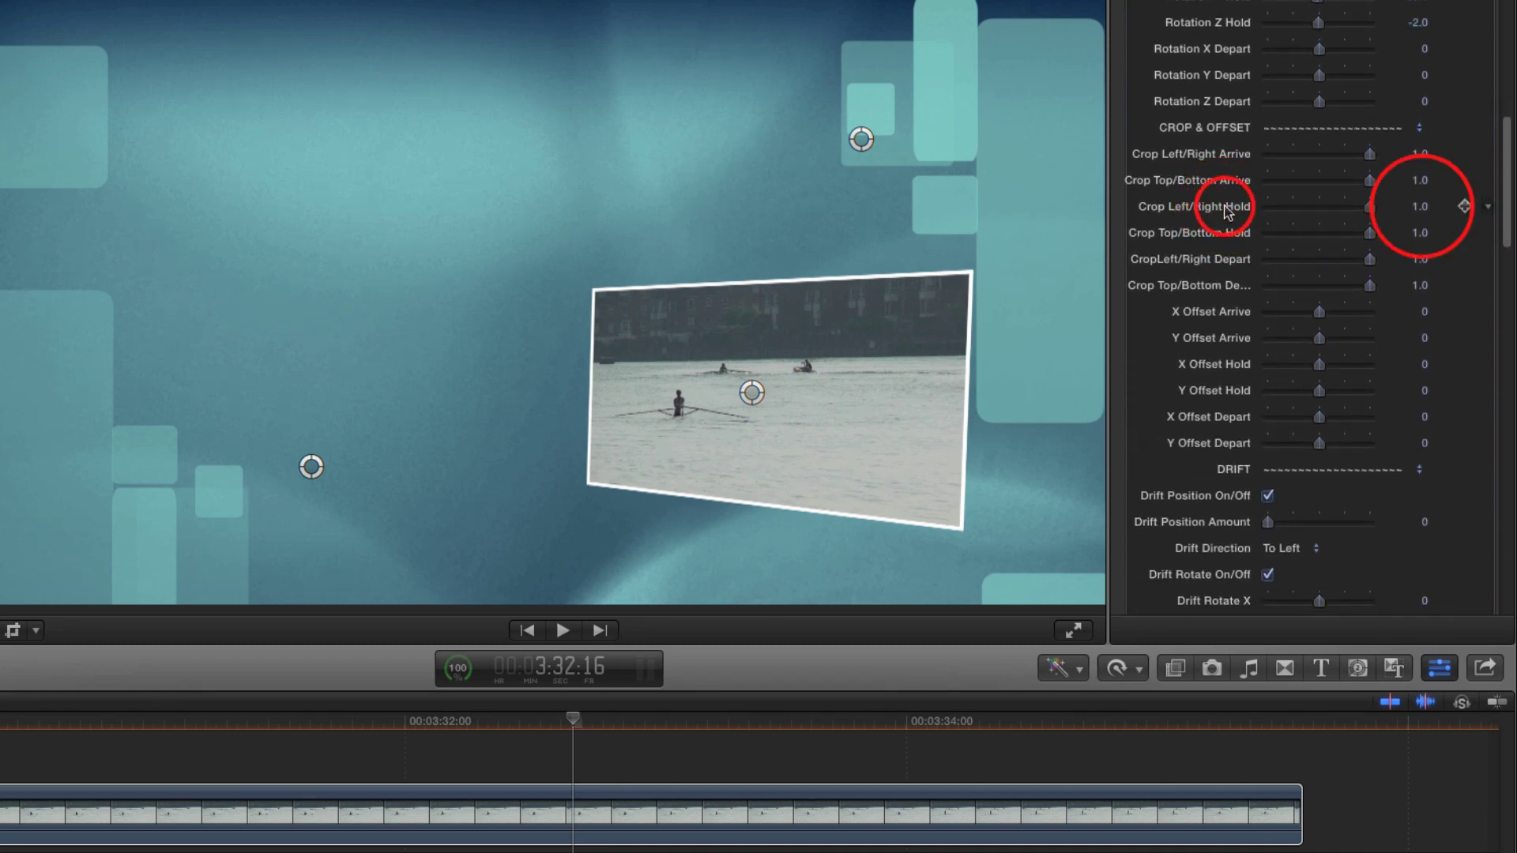
pyautogui.click(1420, 207)
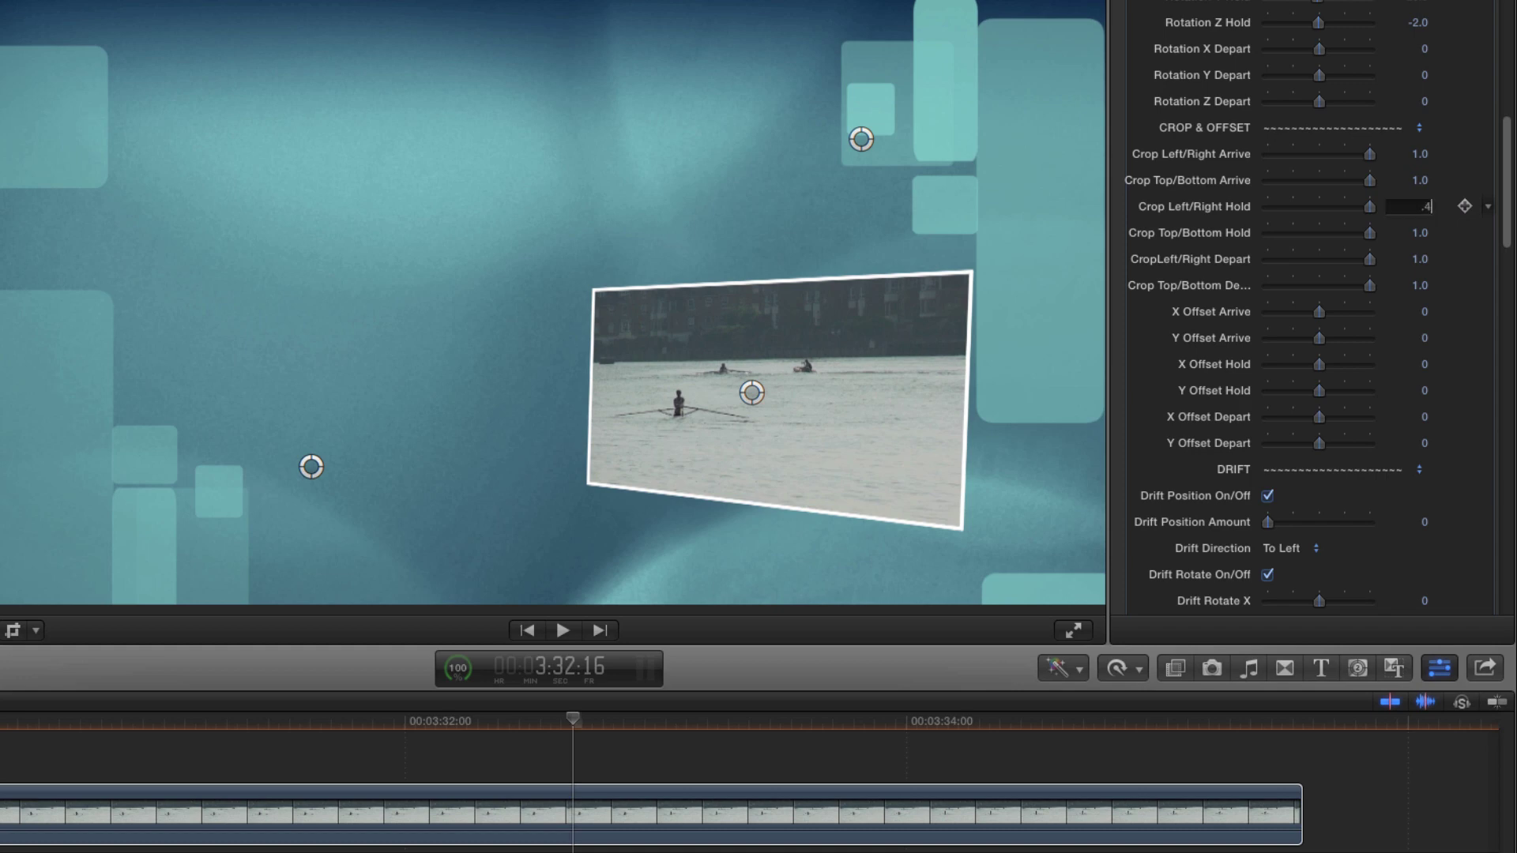
pyautogui.press('Return')
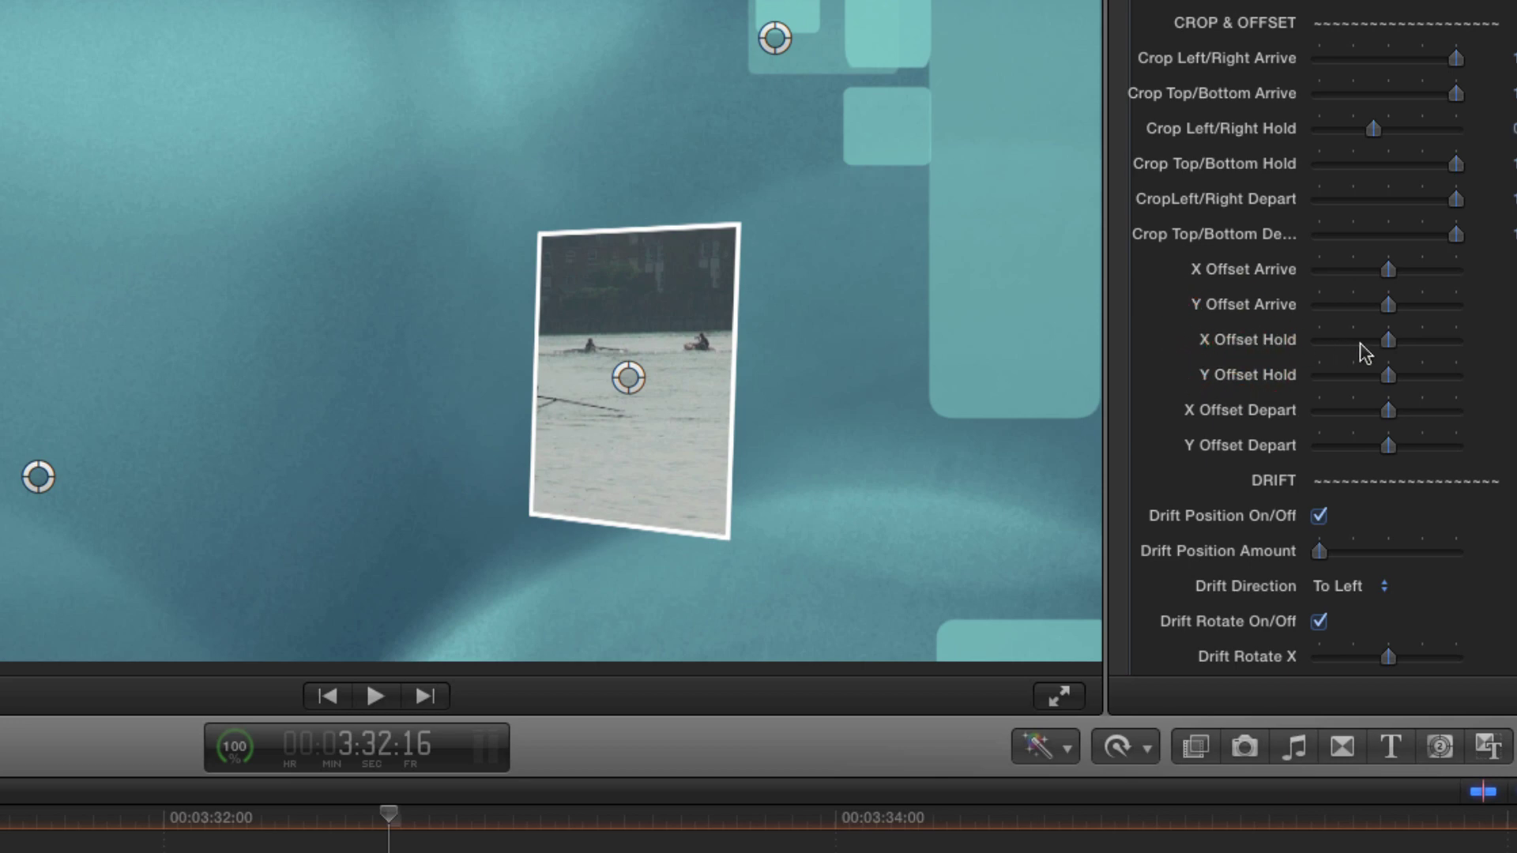
# - Shift X Offset Hold to 0.62 to frame the lead rower
pyautogui.moveTo(1389, 339); pyautogui.dragTo(1427, 342)
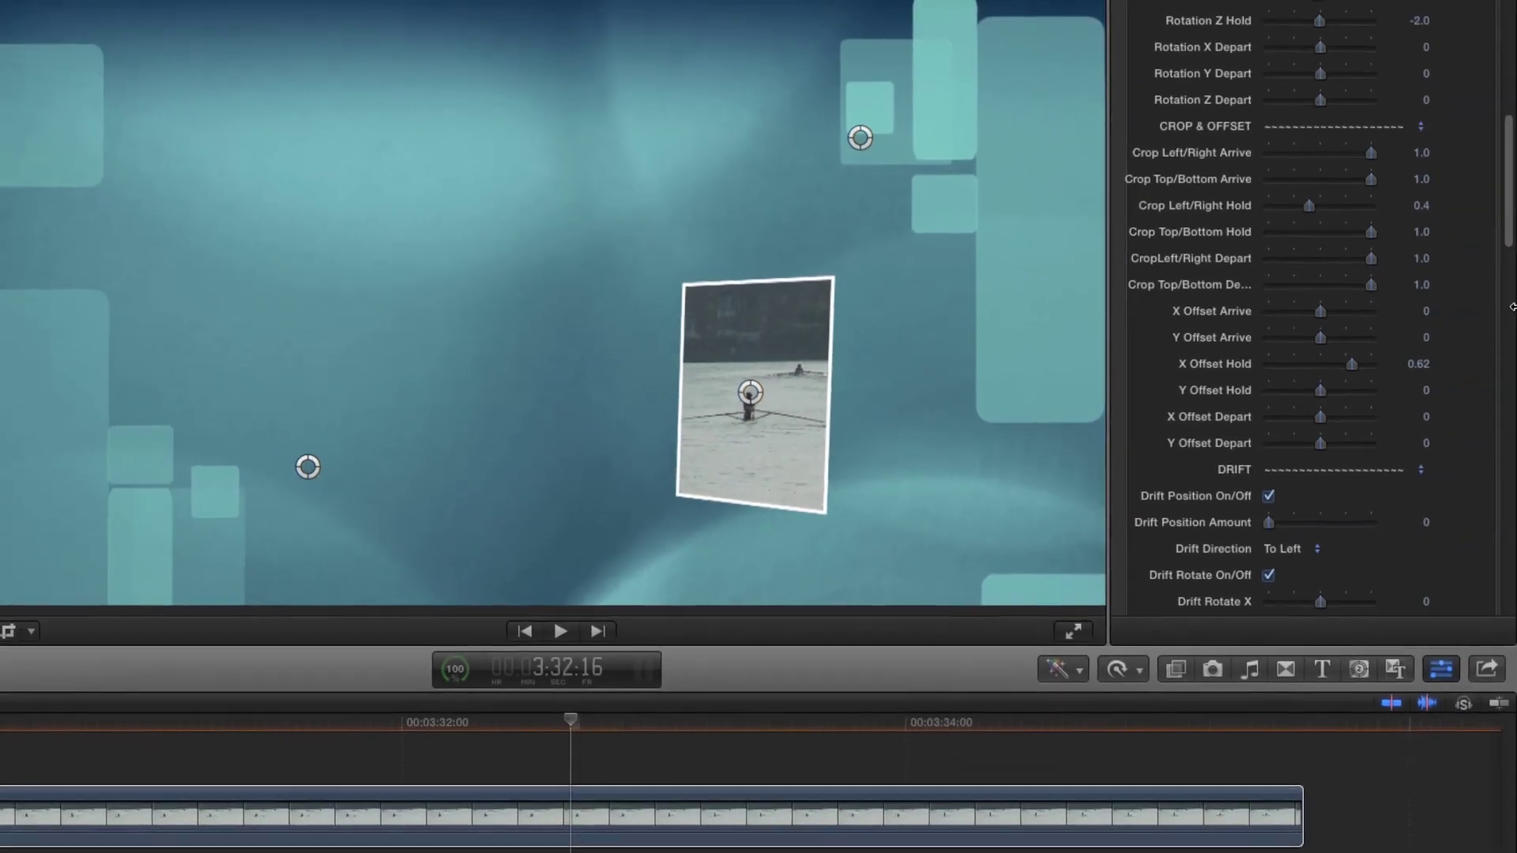
pyautogui.click(1506, 237)
pyautogui.moveTo(1506, 238); pyautogui.dragTo(1512, 136)
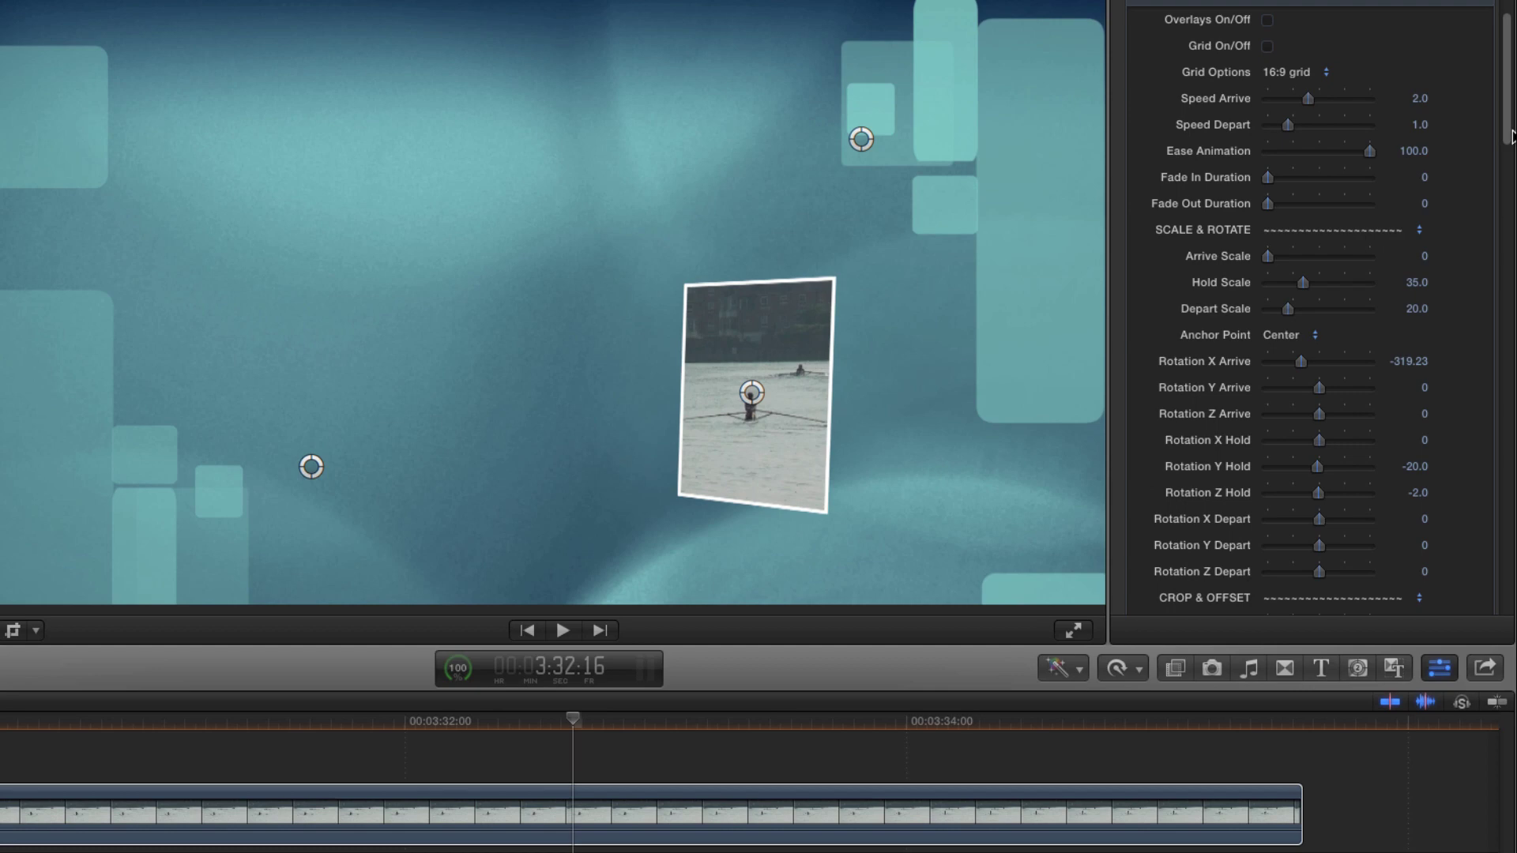
pyautogui.click(1418, 283)
# - Set Hold Scale to 75, move the inset up and right, and replay the arrival
pyautogui.write('75')
pyautogui.press('Return')
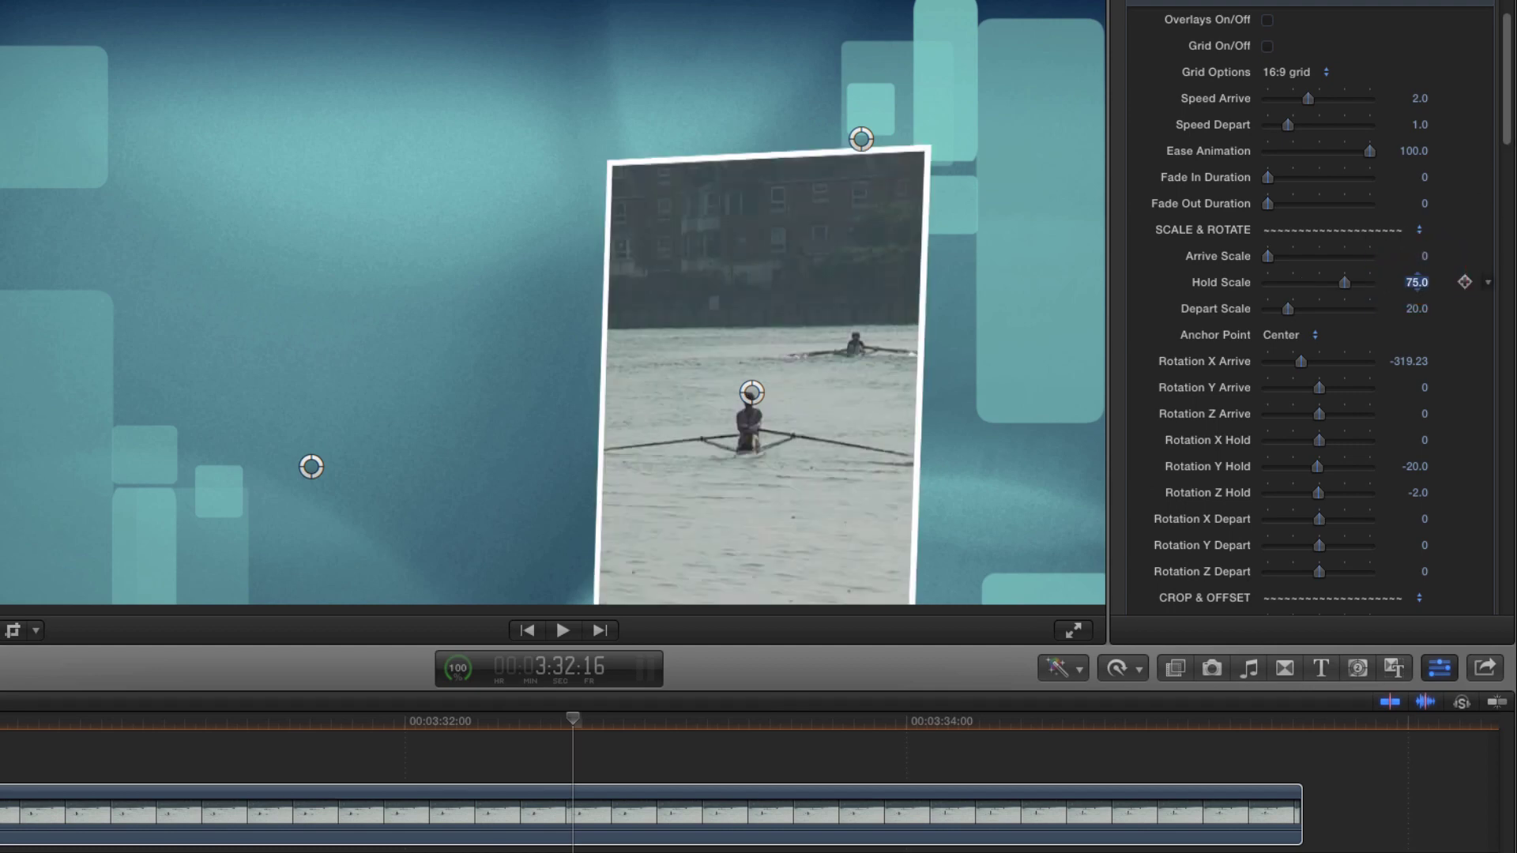
pyautogui.moveTo(752, 392); pyautogui.dragTo(872, 305)
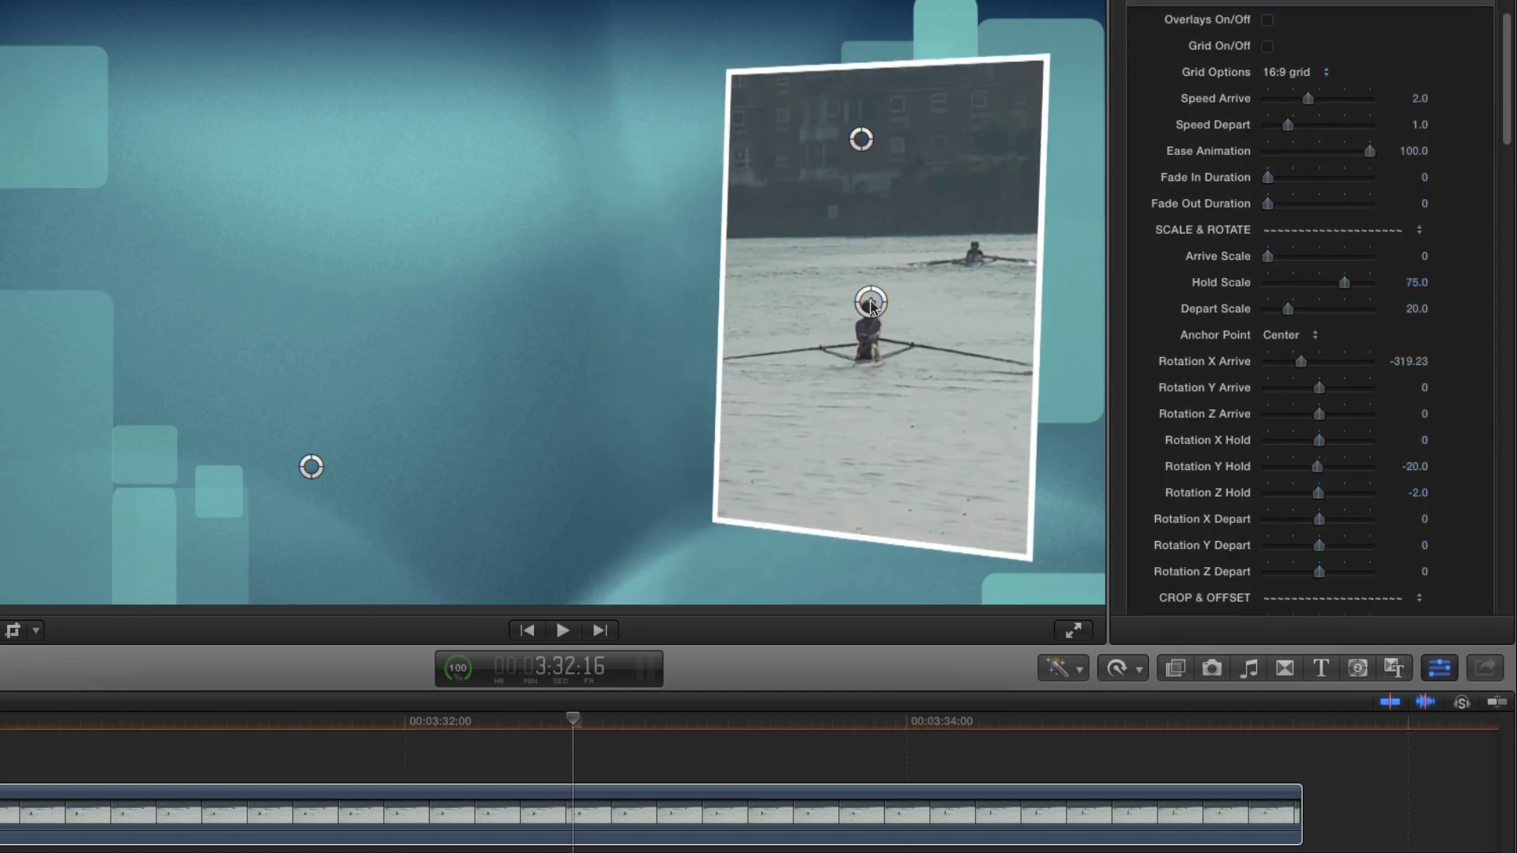
pyautogui.press('/')
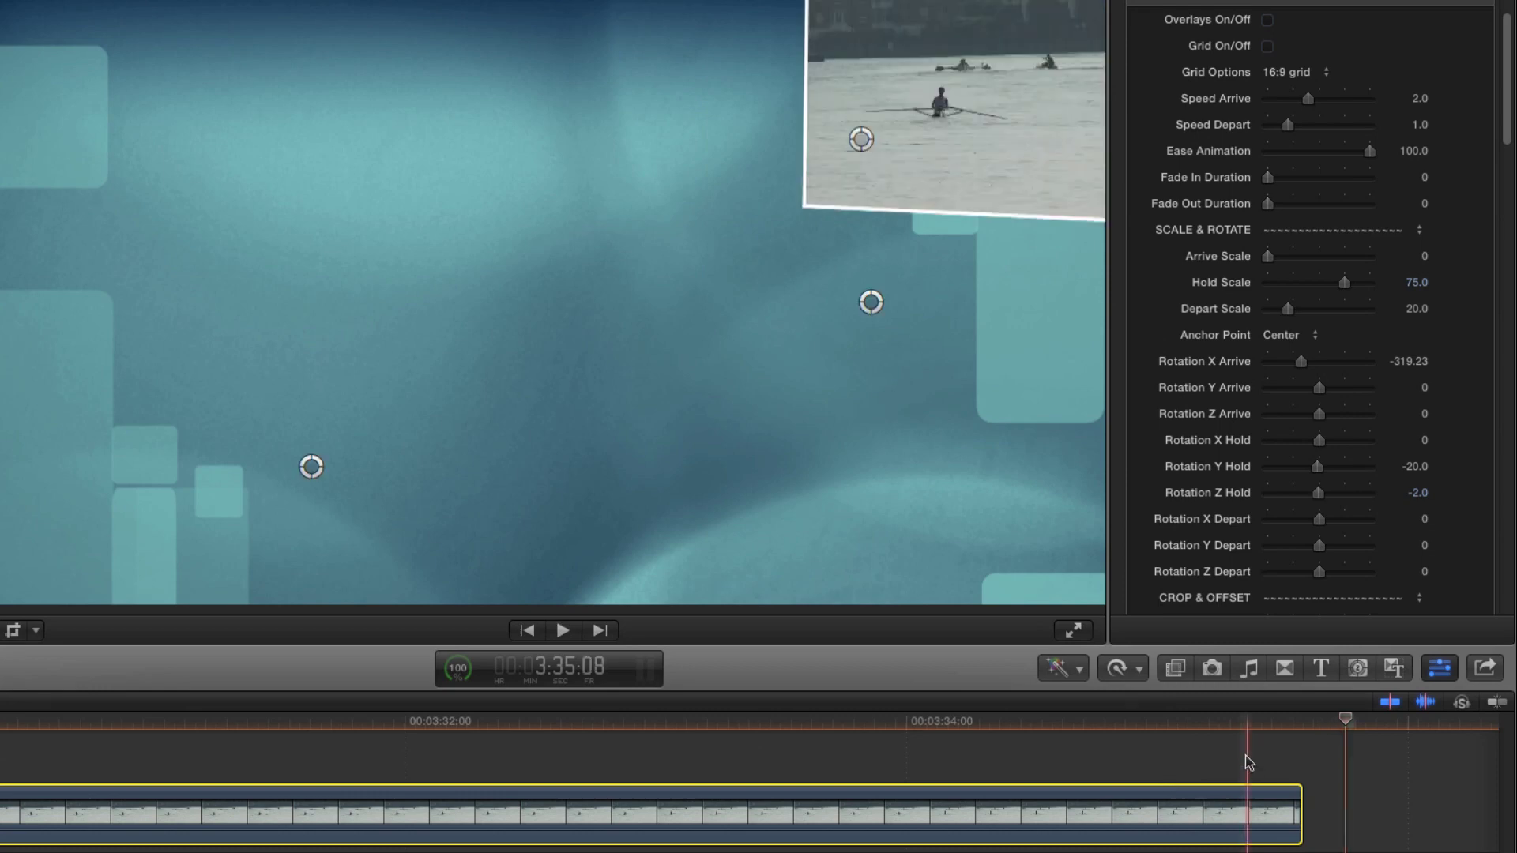
# - Set Speed Depart to 0 so the inset stays at the clip's end
pyautogui.click(1237, 725)
pyautogui.moveTo(1290, 126); pyautogui.dragTo(1233, 126)
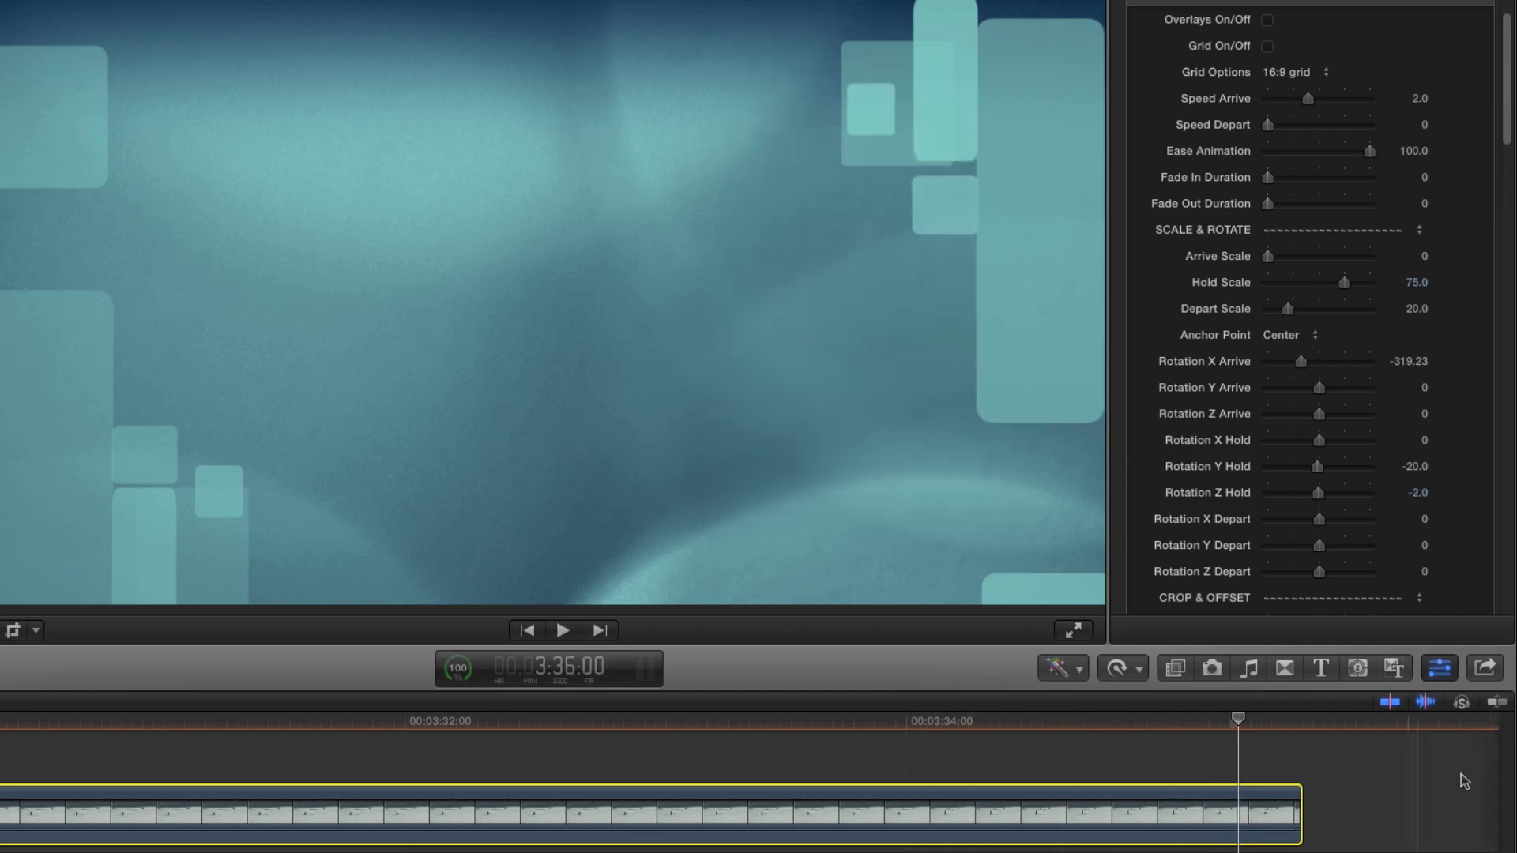
pyautogui.click(1014, 725)
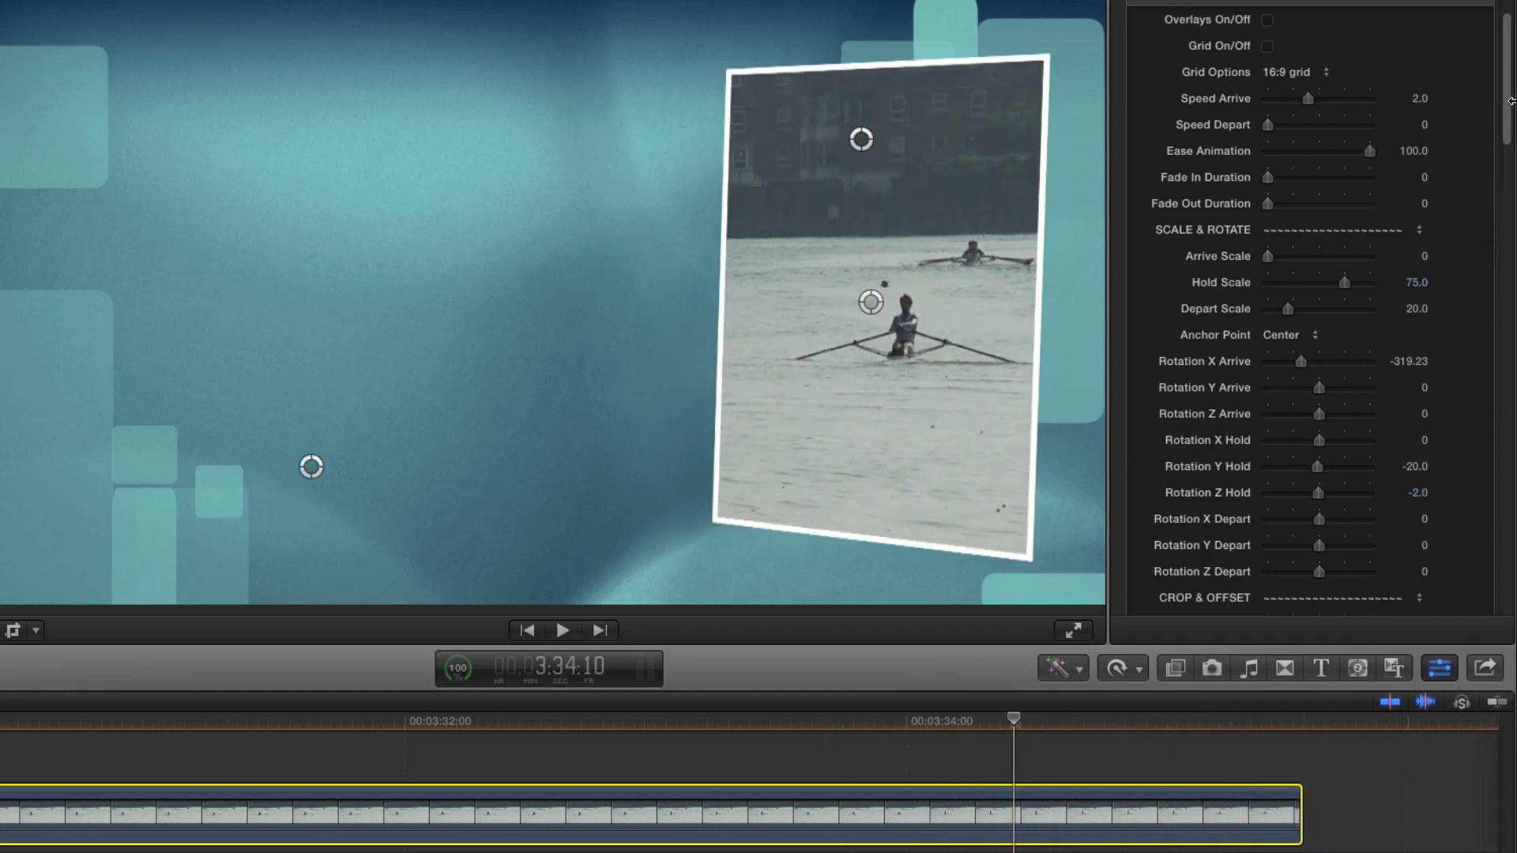
pyautogui.moveTo(1508, 108); pyautogui.dragTo(1496, 353)
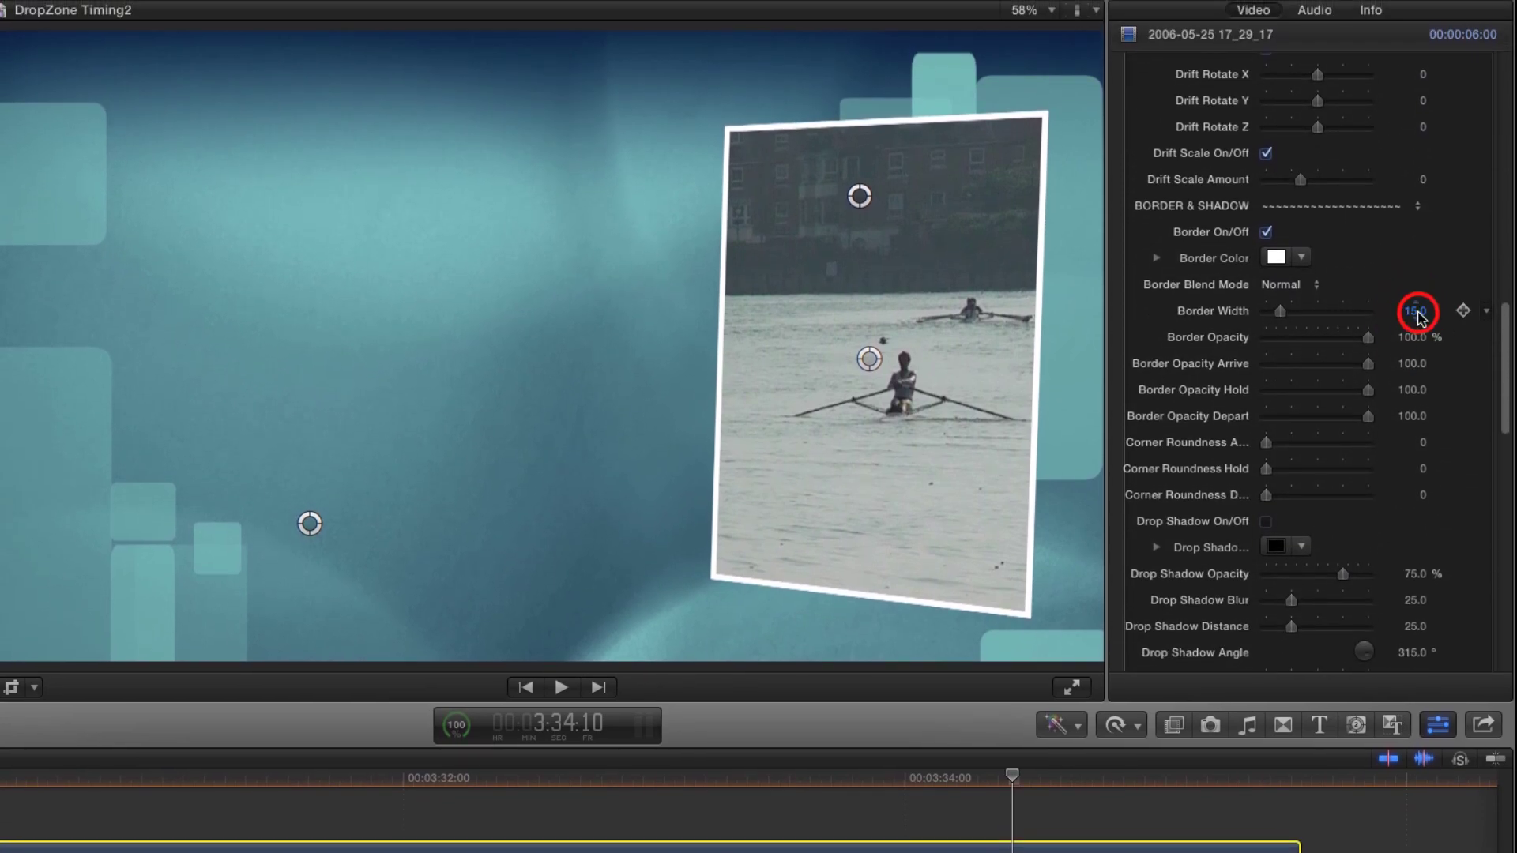
# - Set Border Width to 40, Border Blend Mode to Overlay, and Corner Roundness Hold to 4
pyautogui.click(1417, 312)
pyautogui.write('40')
pyautogui.press('Return')
pyautogui.click(1290, 282)
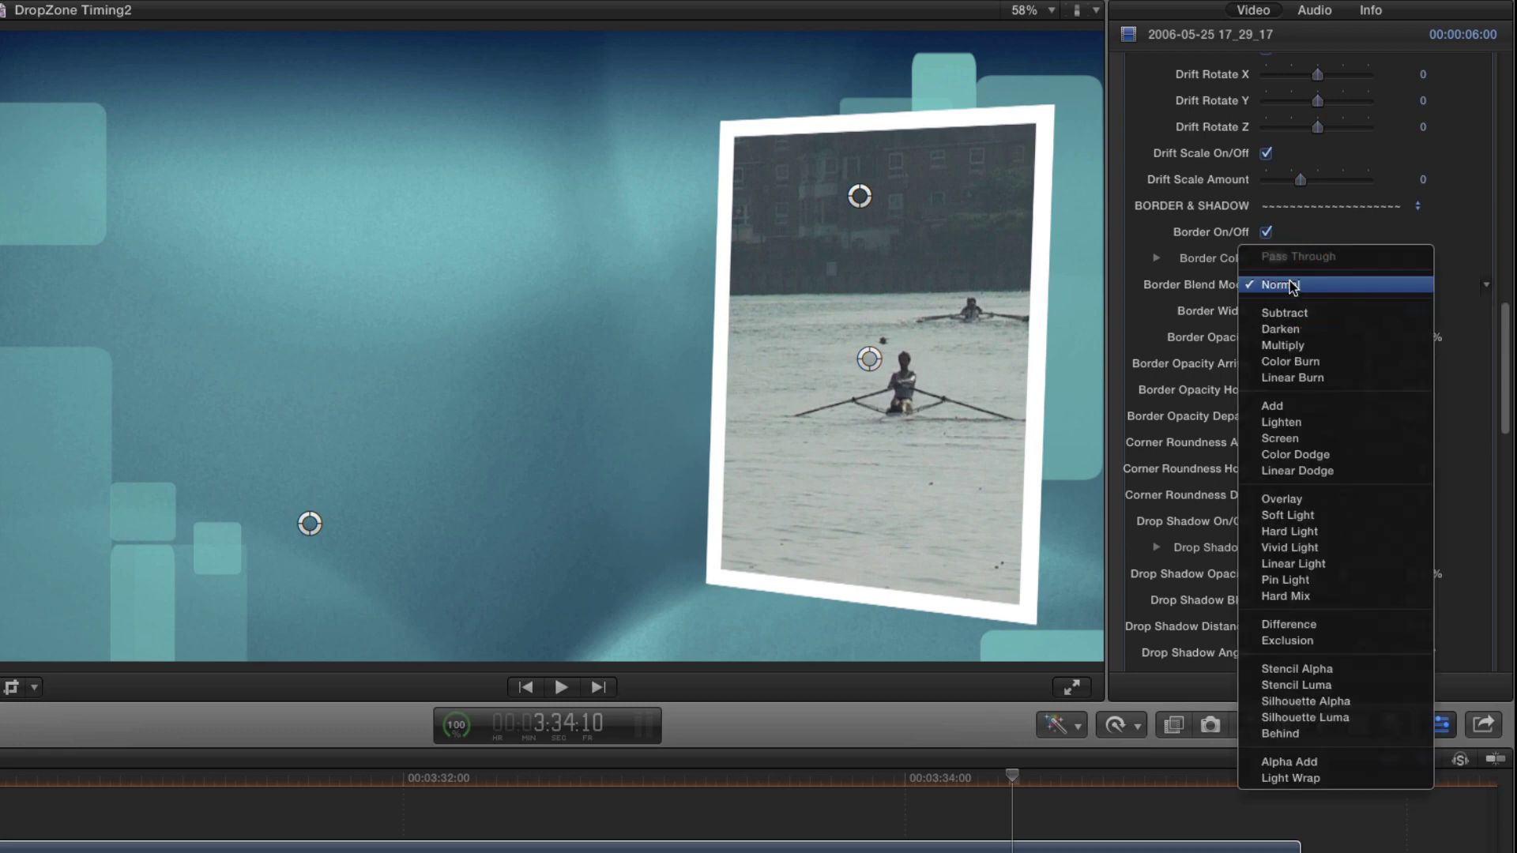
pyautogui.click(1294, 499)
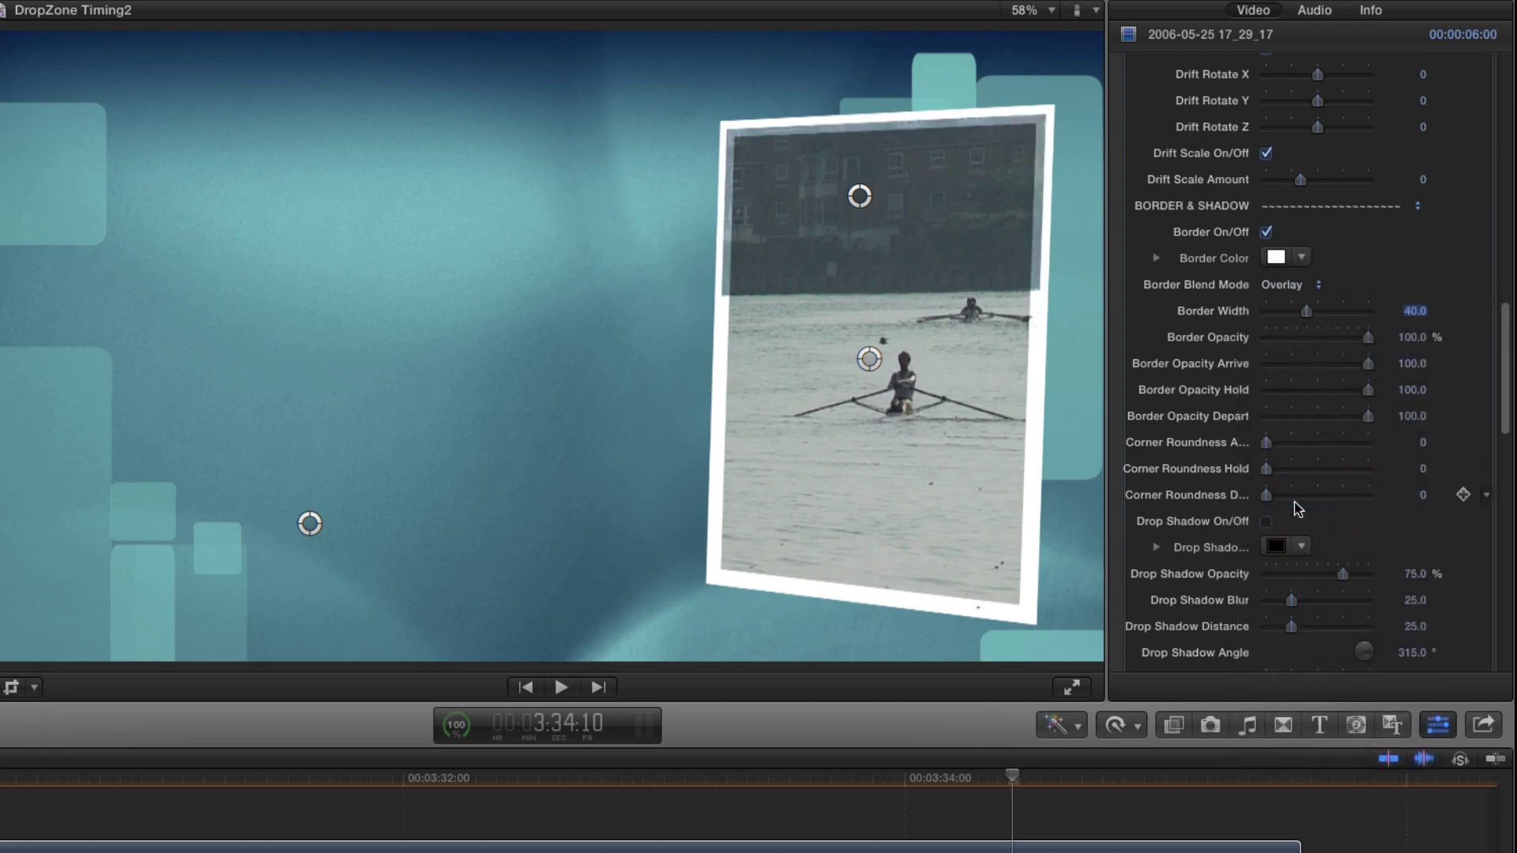
pyautogui.click(1205, 473)
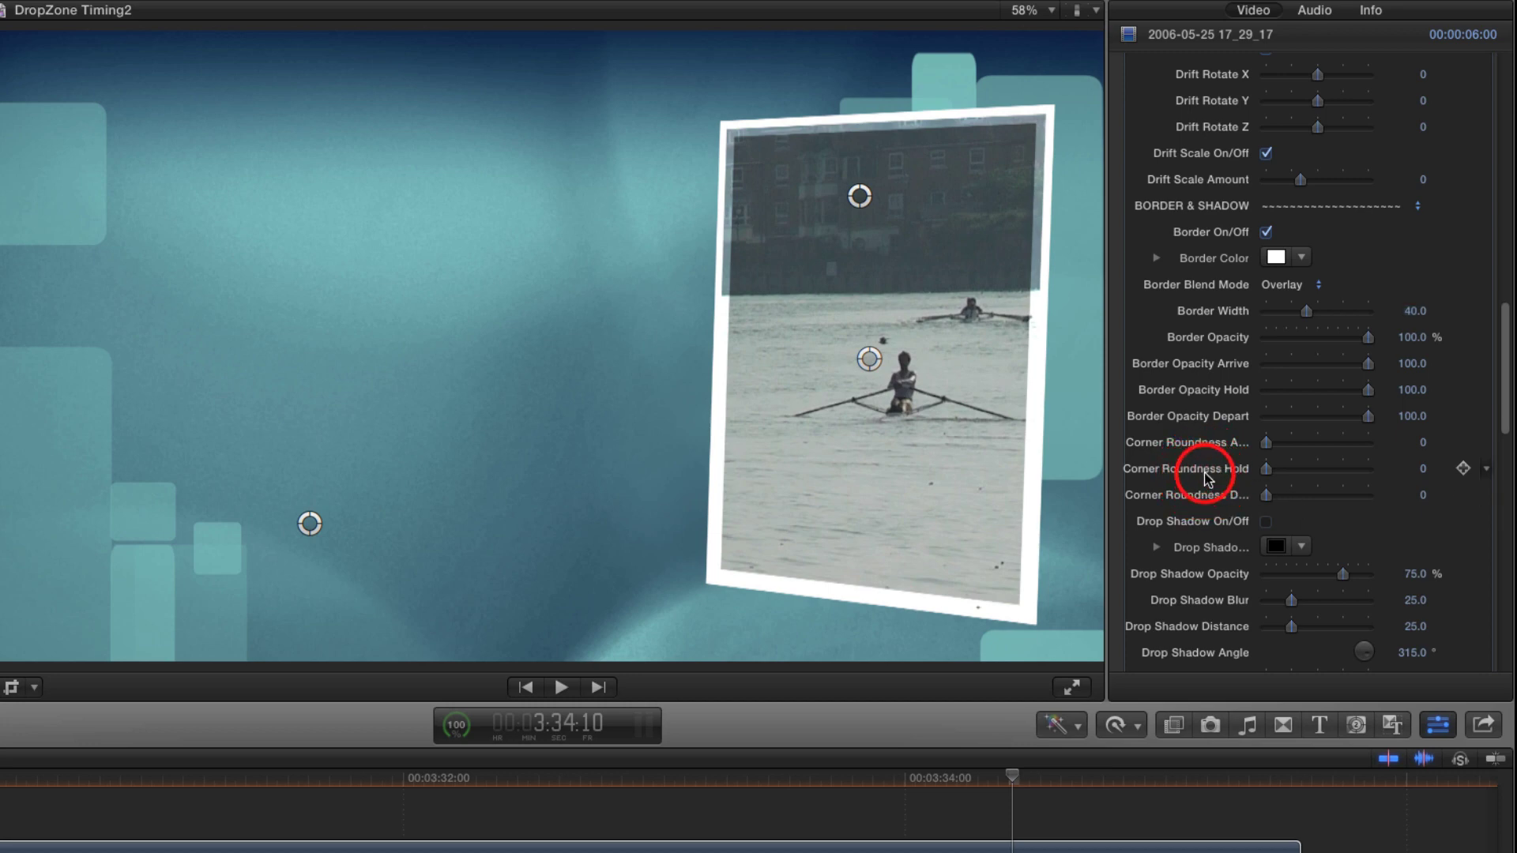
pyautogui.click(1423, 470)
pyautogui.click(1423, 469)
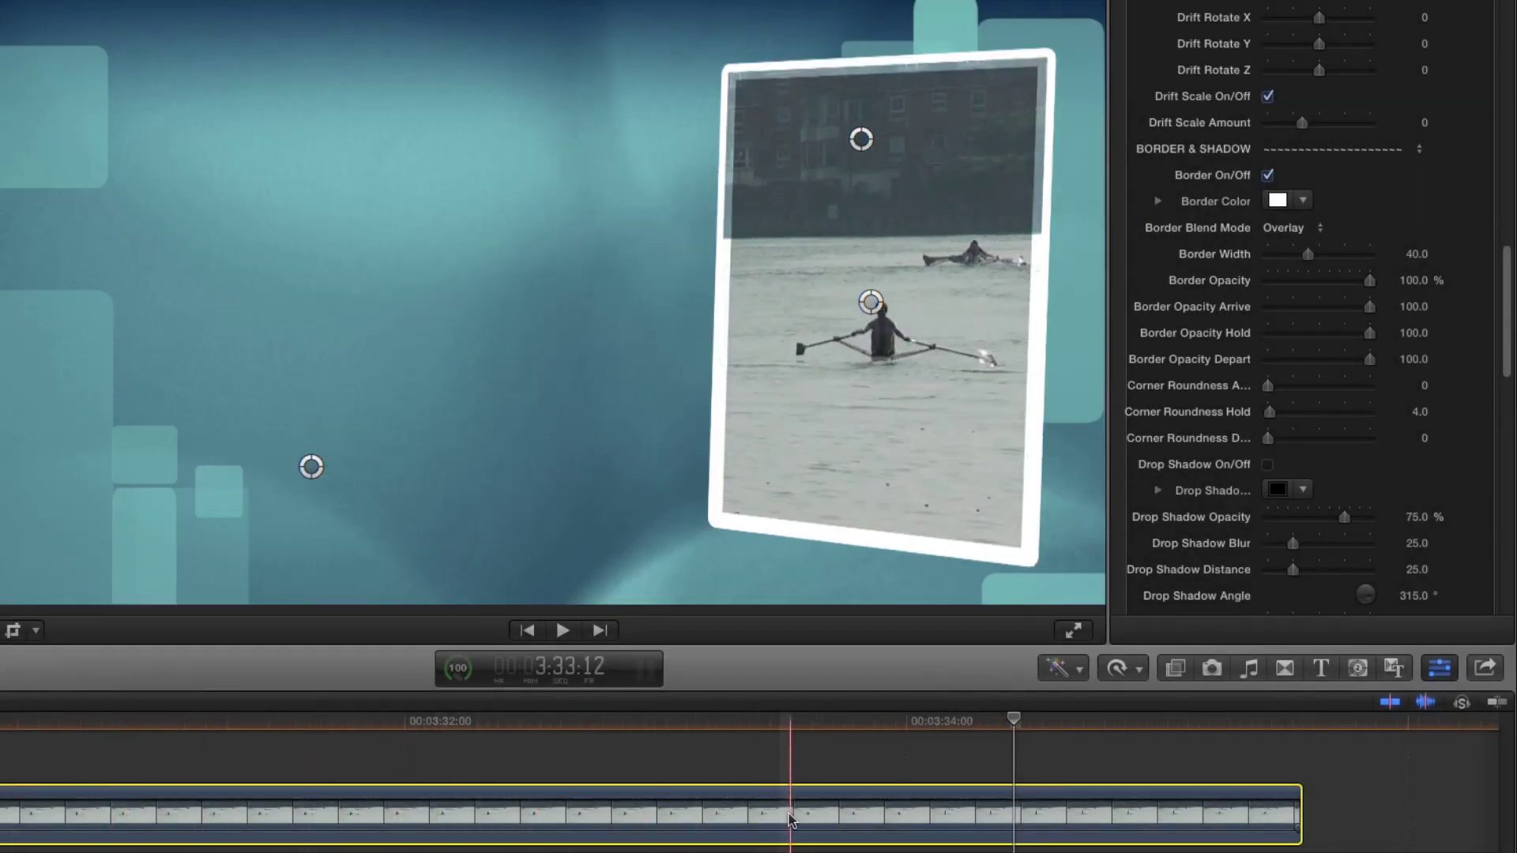
# - Set Drift Scale Amount to -10 on the rowing clip and scrub to preview it
pyautogui.click(568, 770)
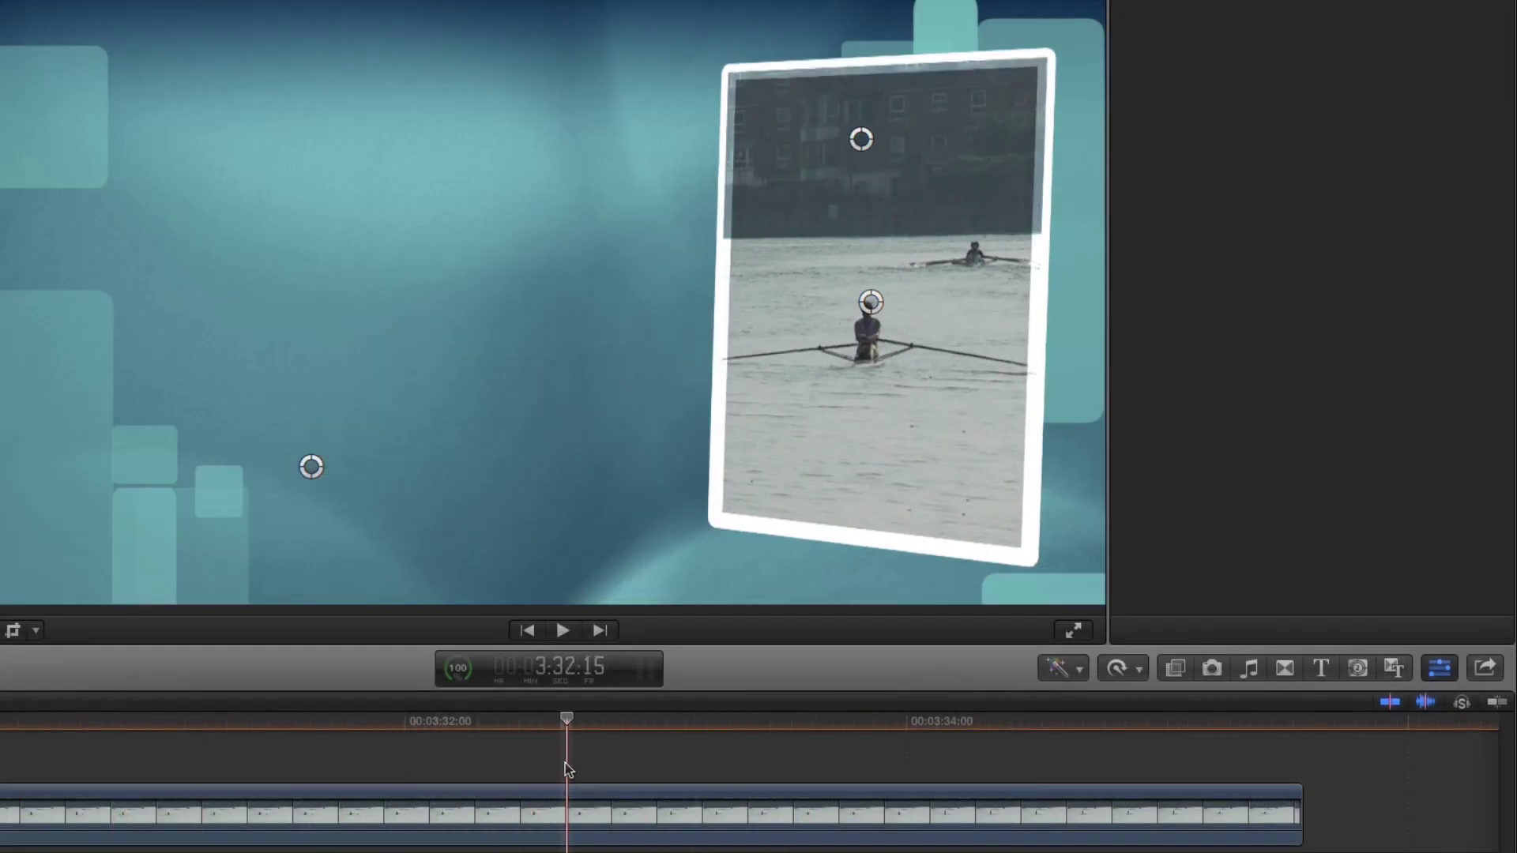
pyautogui.click(556, 796)
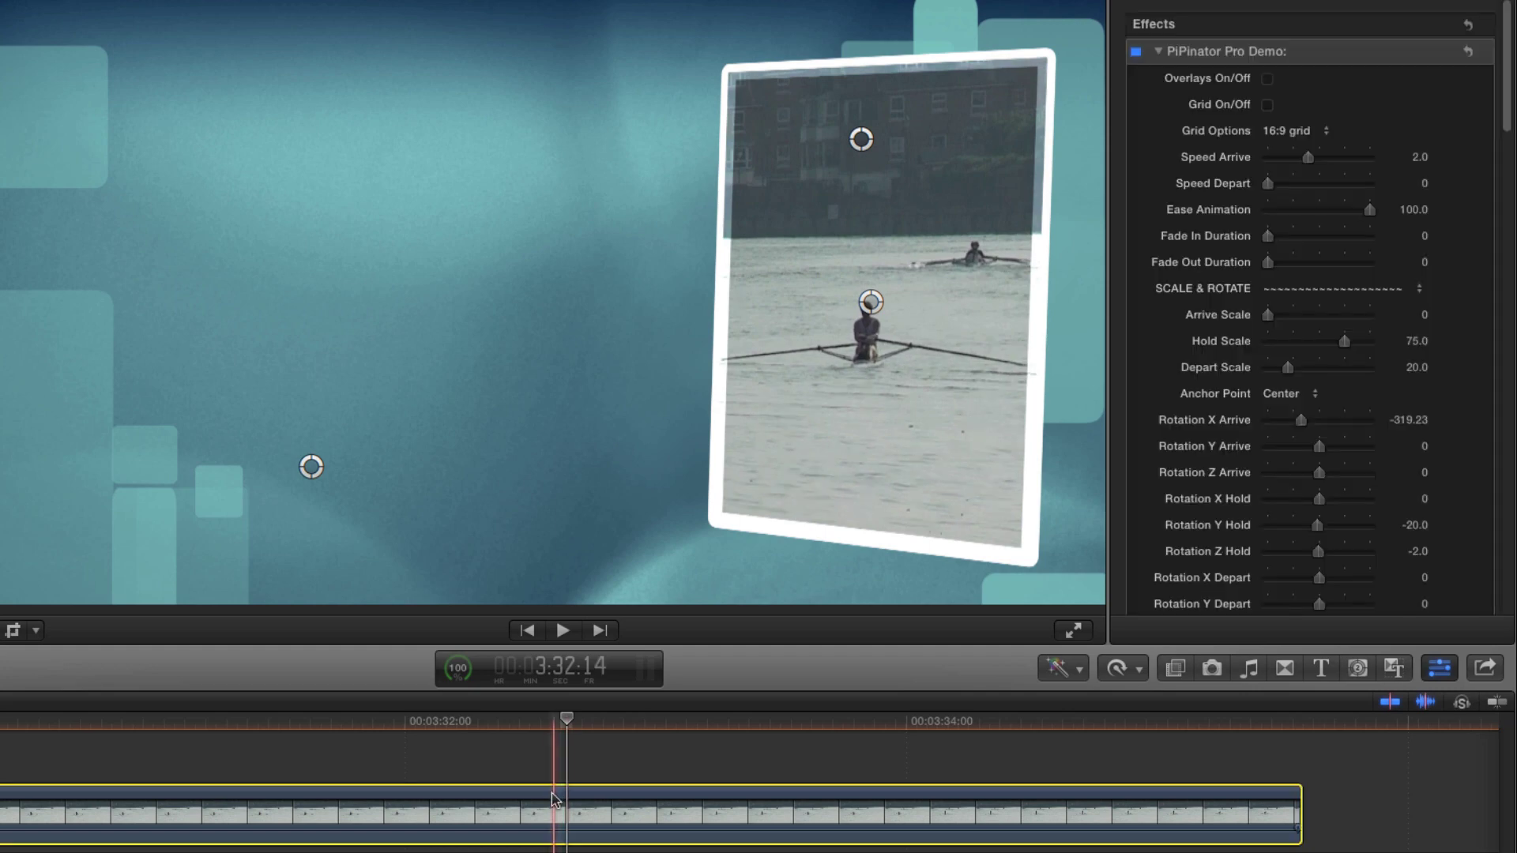
pyautogui.moveTo(1503, 99); pyautogui.dragTo(1513, 269)
pyautogui.click(1425, 462)
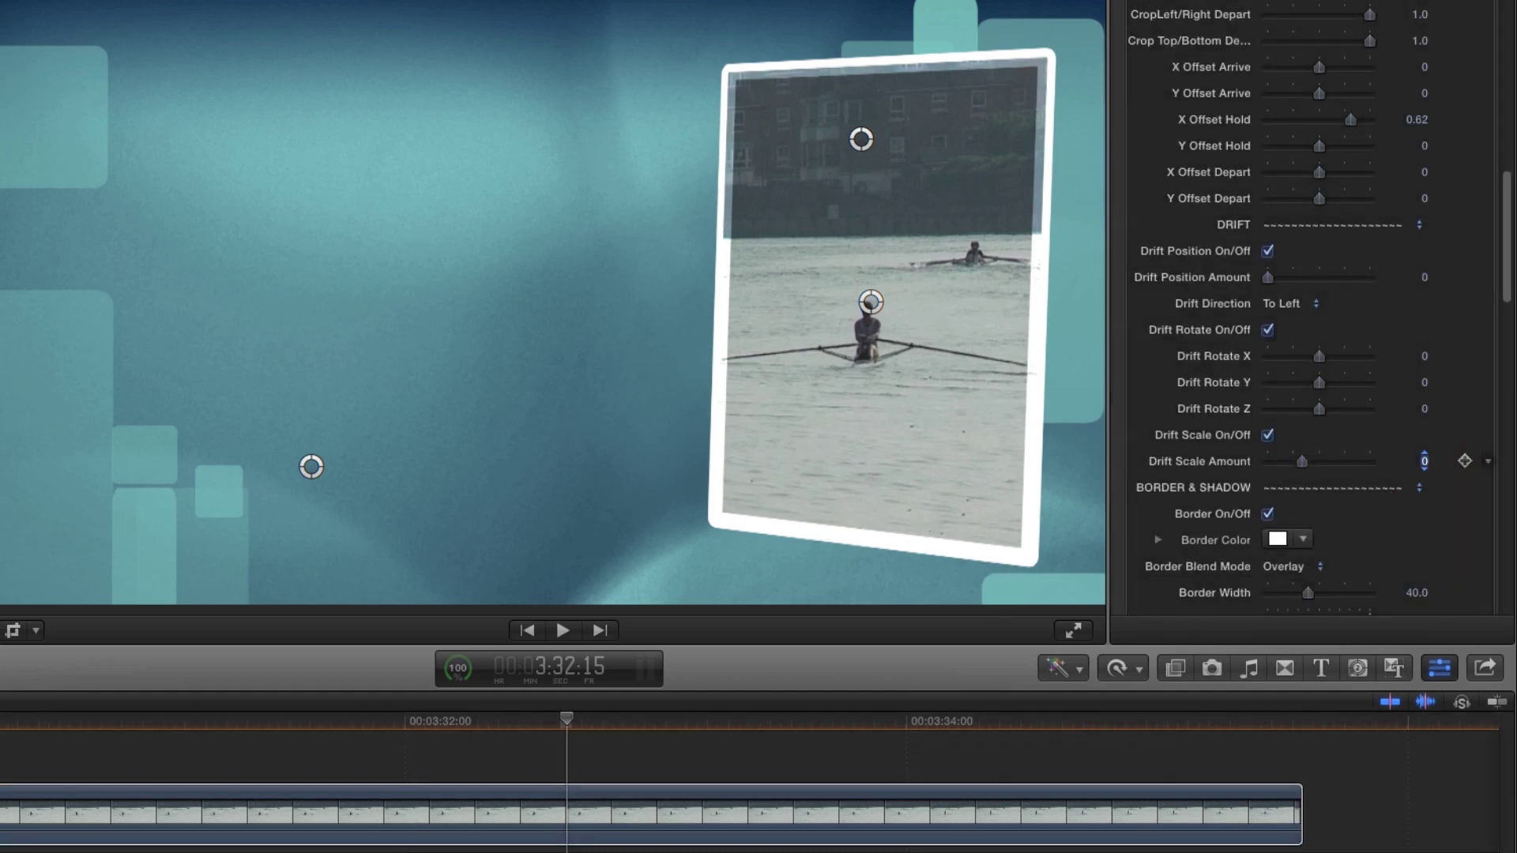
pyautogui.press('Return')
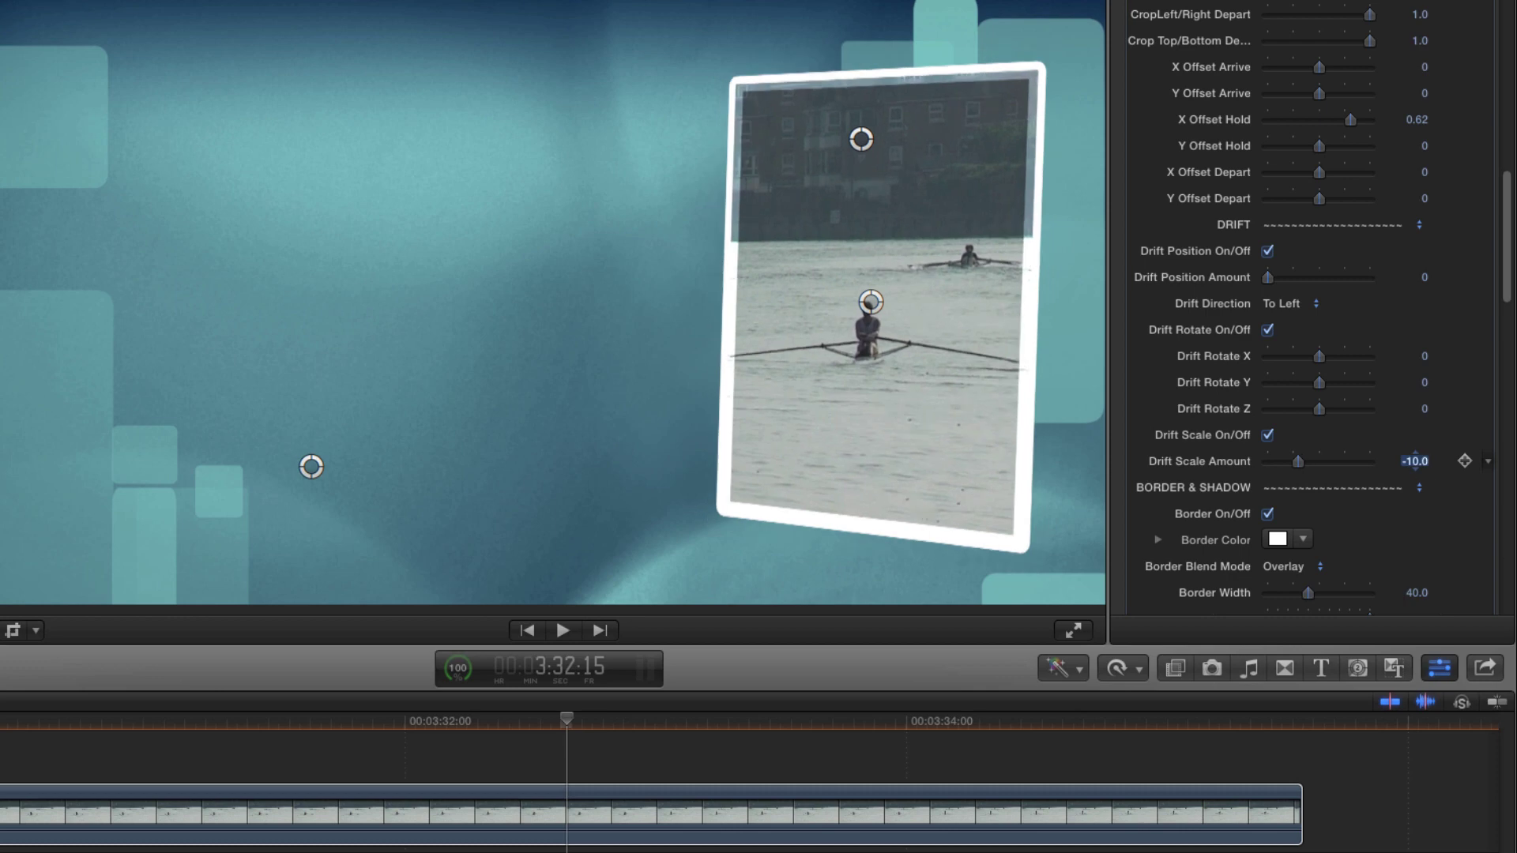
pyautogui.moveTo(95, 739); pyautogui.dragTo(795, 784)
pyautogui.moveTo(422, 790)
pyautogui.mouseDown()
pyautogui.moveTo(380, 790)
pyautogui.moveTo(1100, 790)
pyautogui.moveTo(432, 790)
pyautogui.mouseUp()
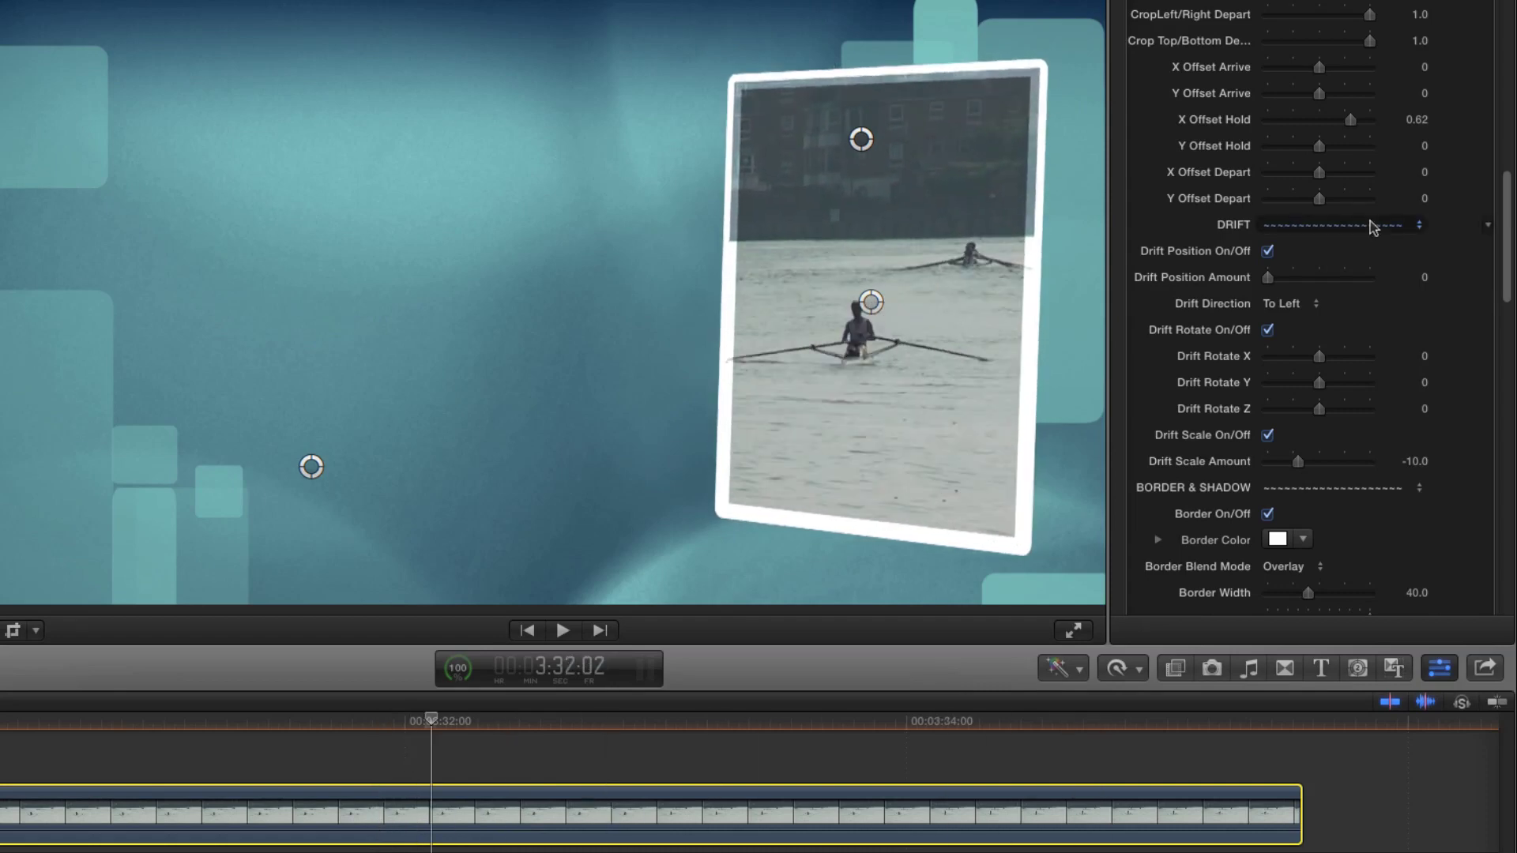
# - Set Drift Rotate Y to -20 and Drift Rotate Z to -2
pyautogui.click(1425, 382)
pyautogui.write('-20')
pyautogui.press('Tab')
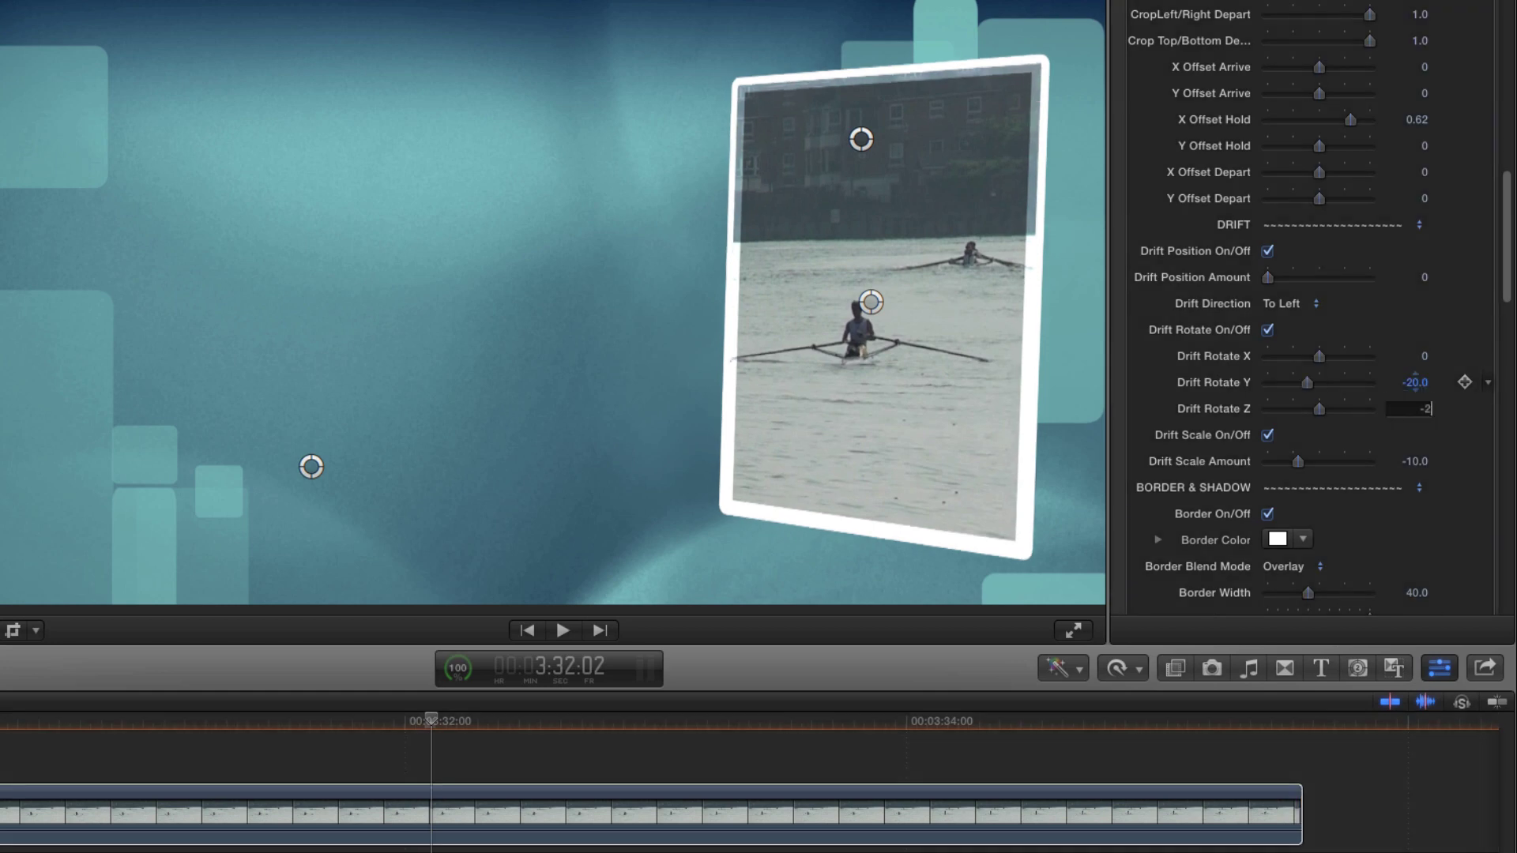
pyautogui.write('-2')
pyautogui.press('Return')
# - Raise Drift Position Amount to about 1.3, keep the To Left direction, and play back
pyautogui.click(1268, 278)
pyautogui.moveTo(1269, 281); pyautogui.dragTo(1299, 285)
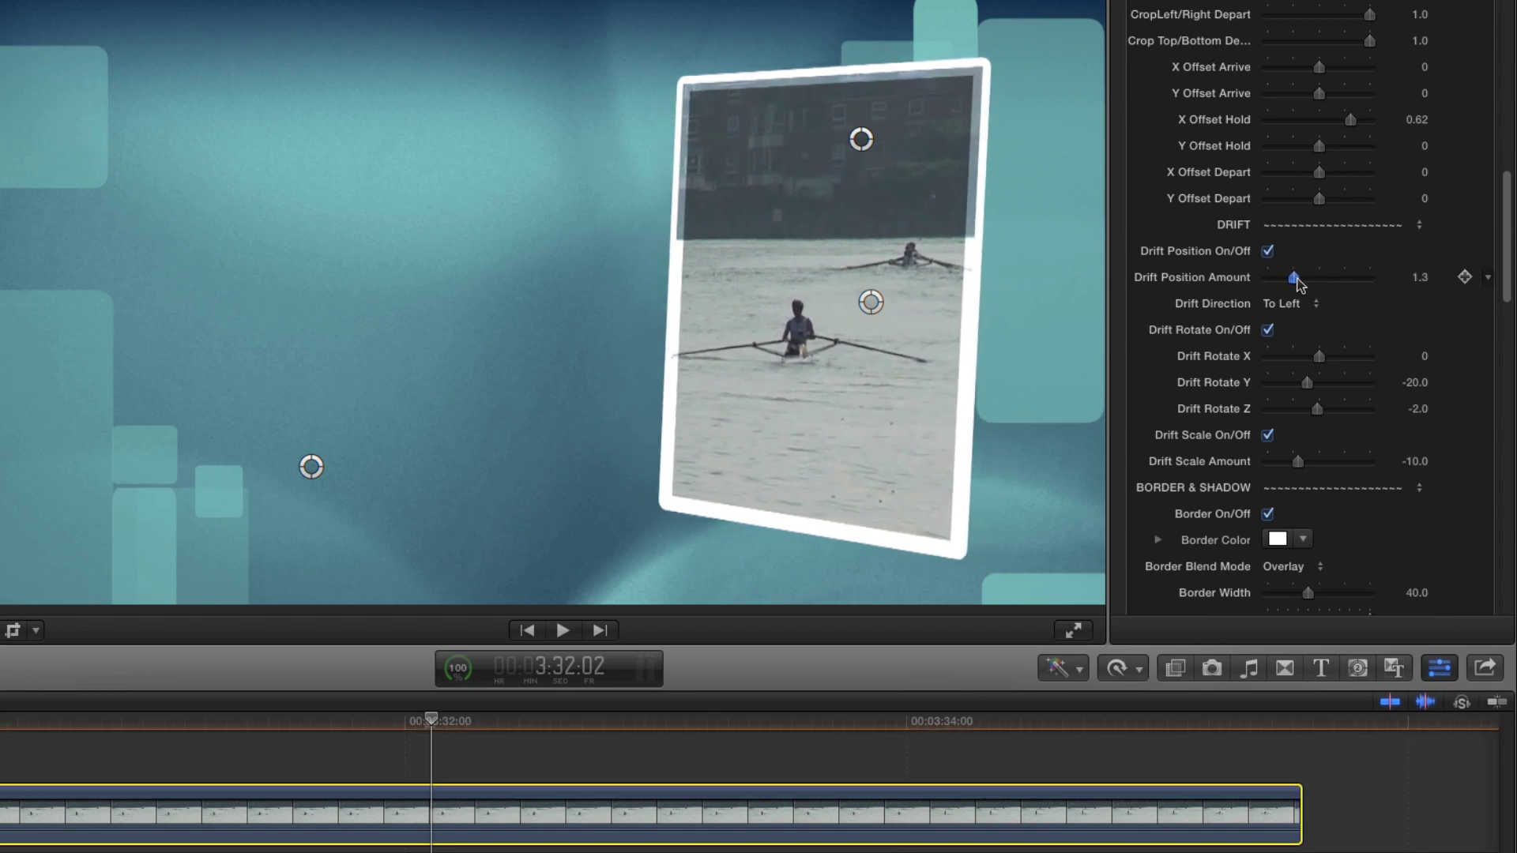
pyautogui.click(1288, 303)
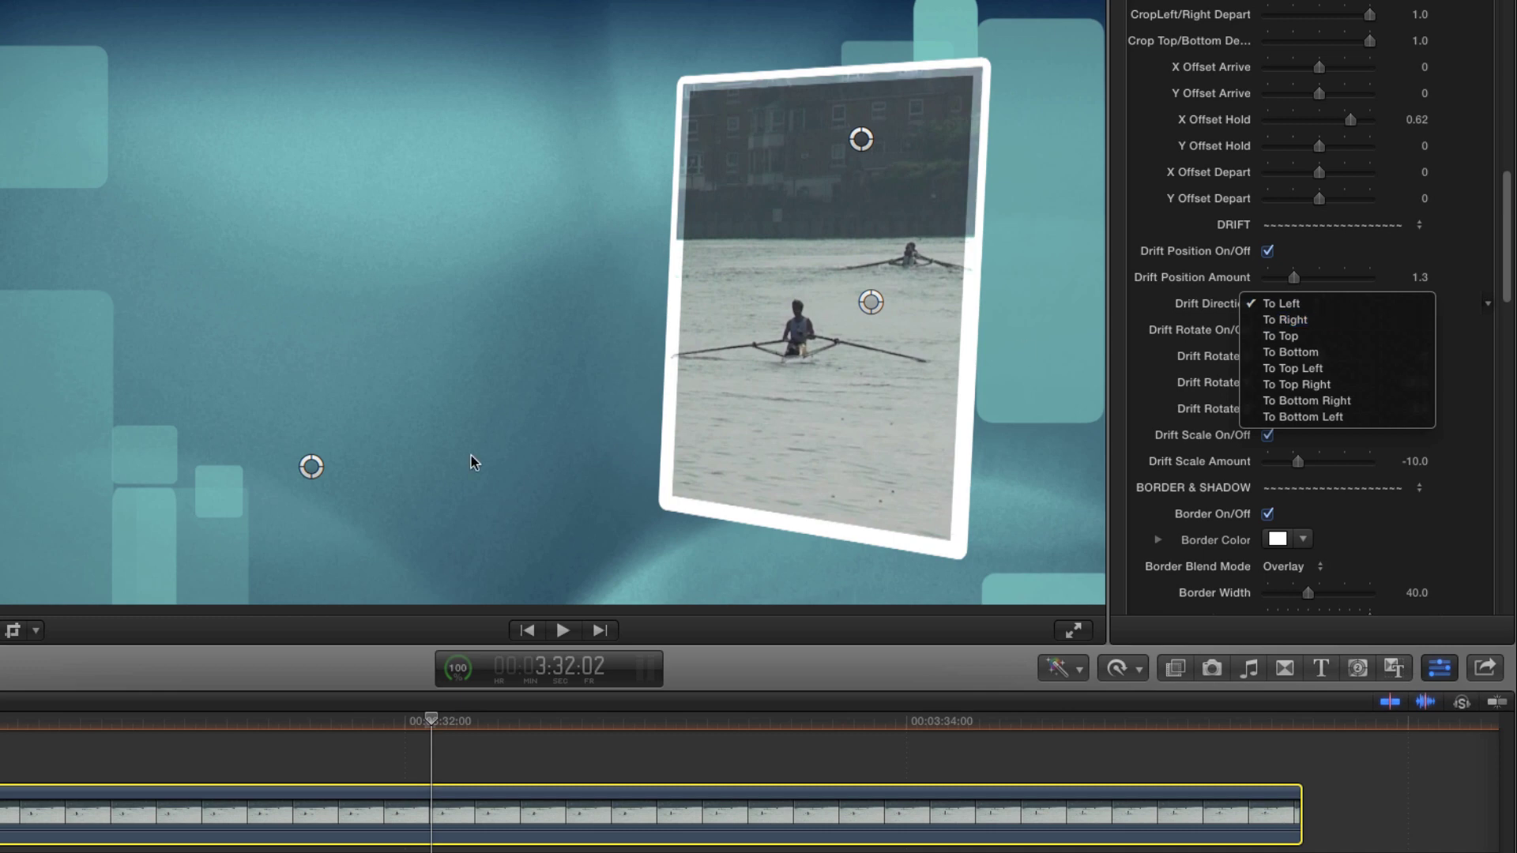
pyautogui.press('Escape')
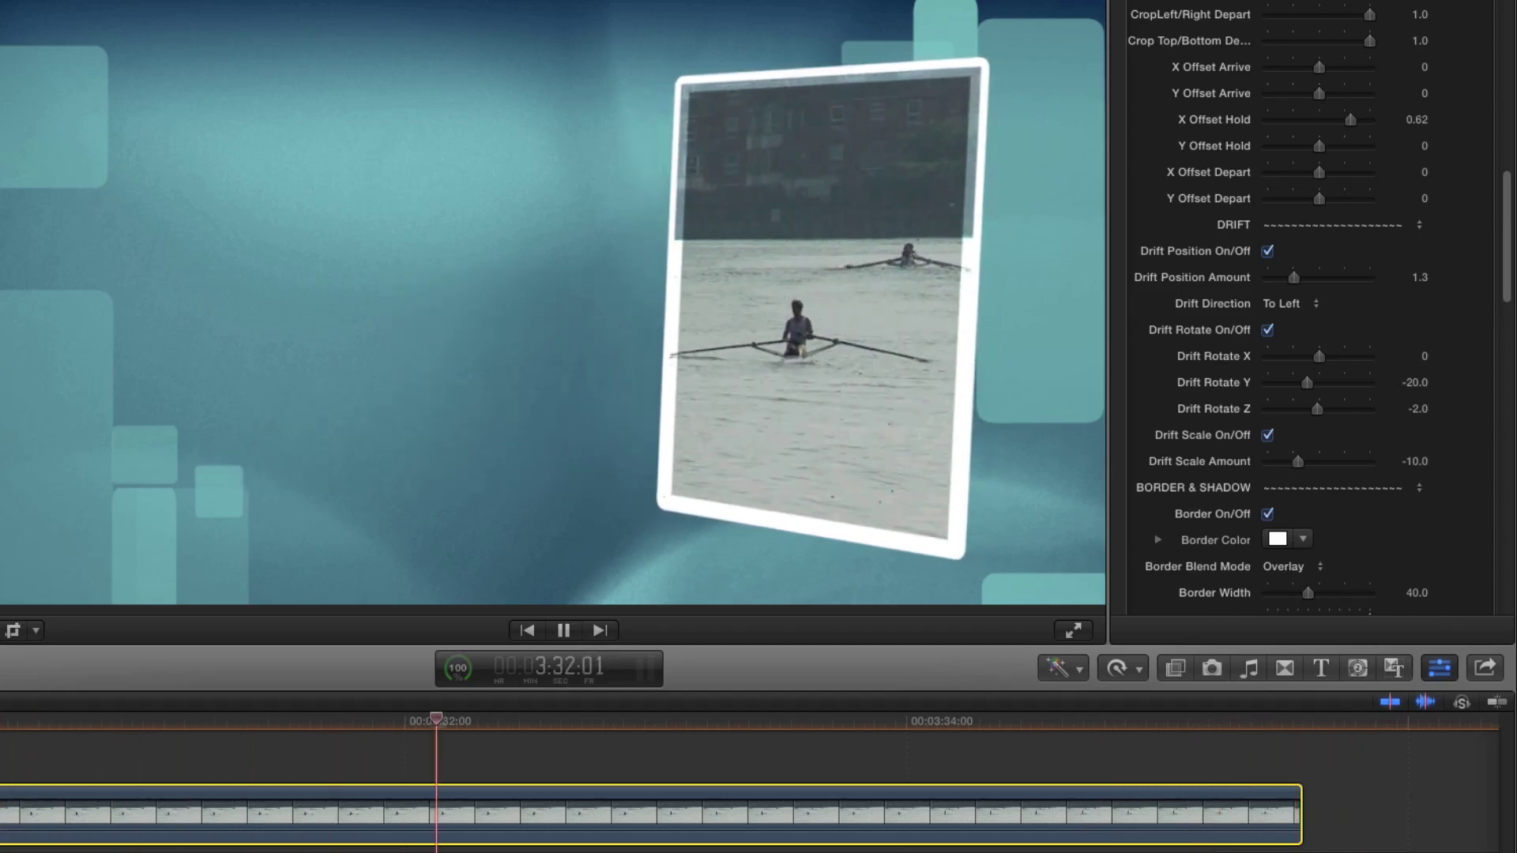
pyautogui.press('space')
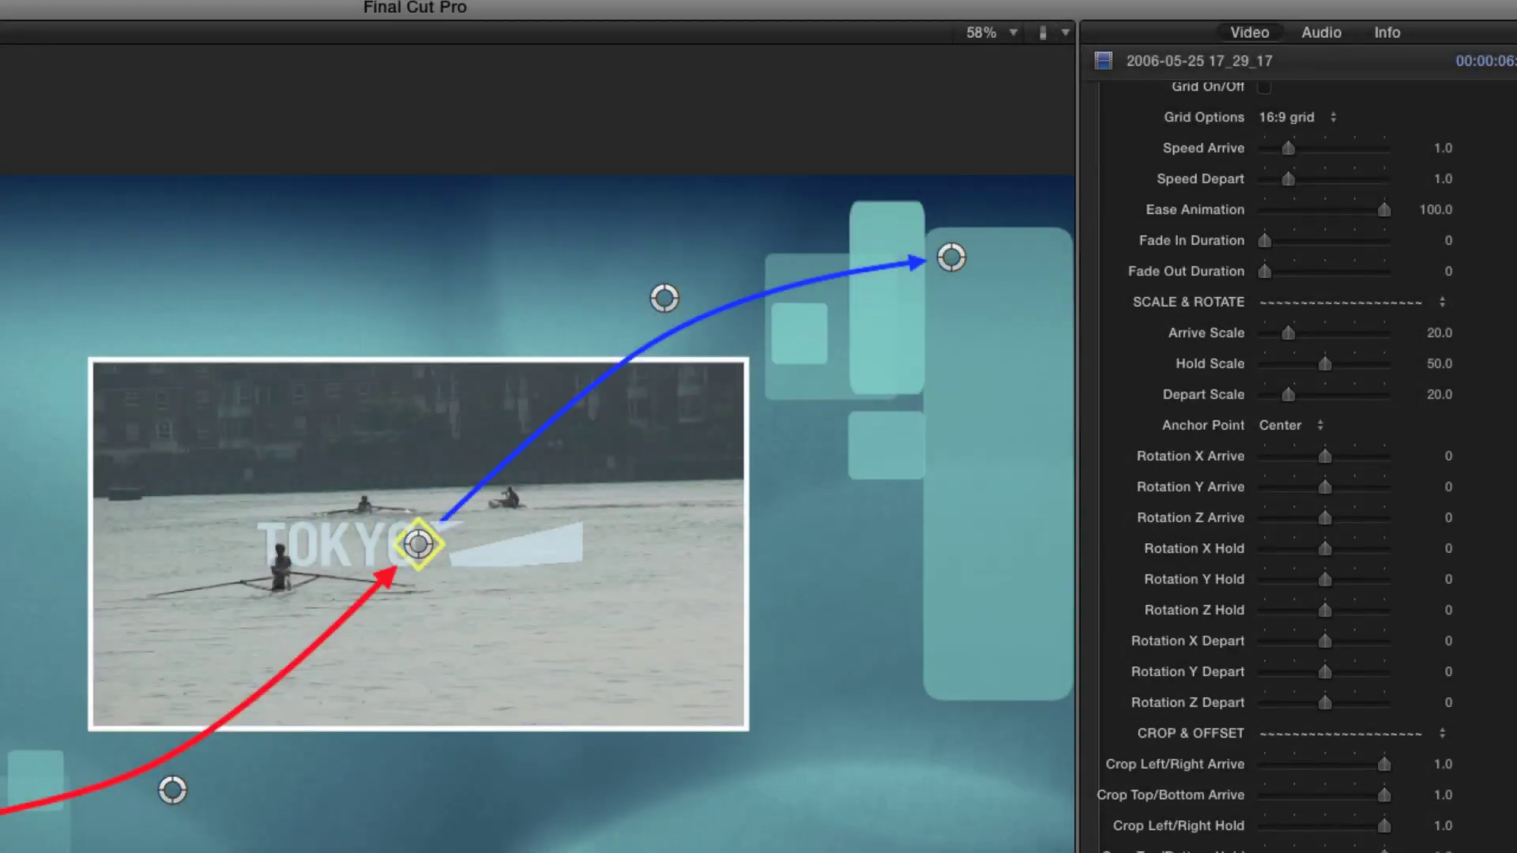
pyautogui.scroll(-5, 1274, 467)
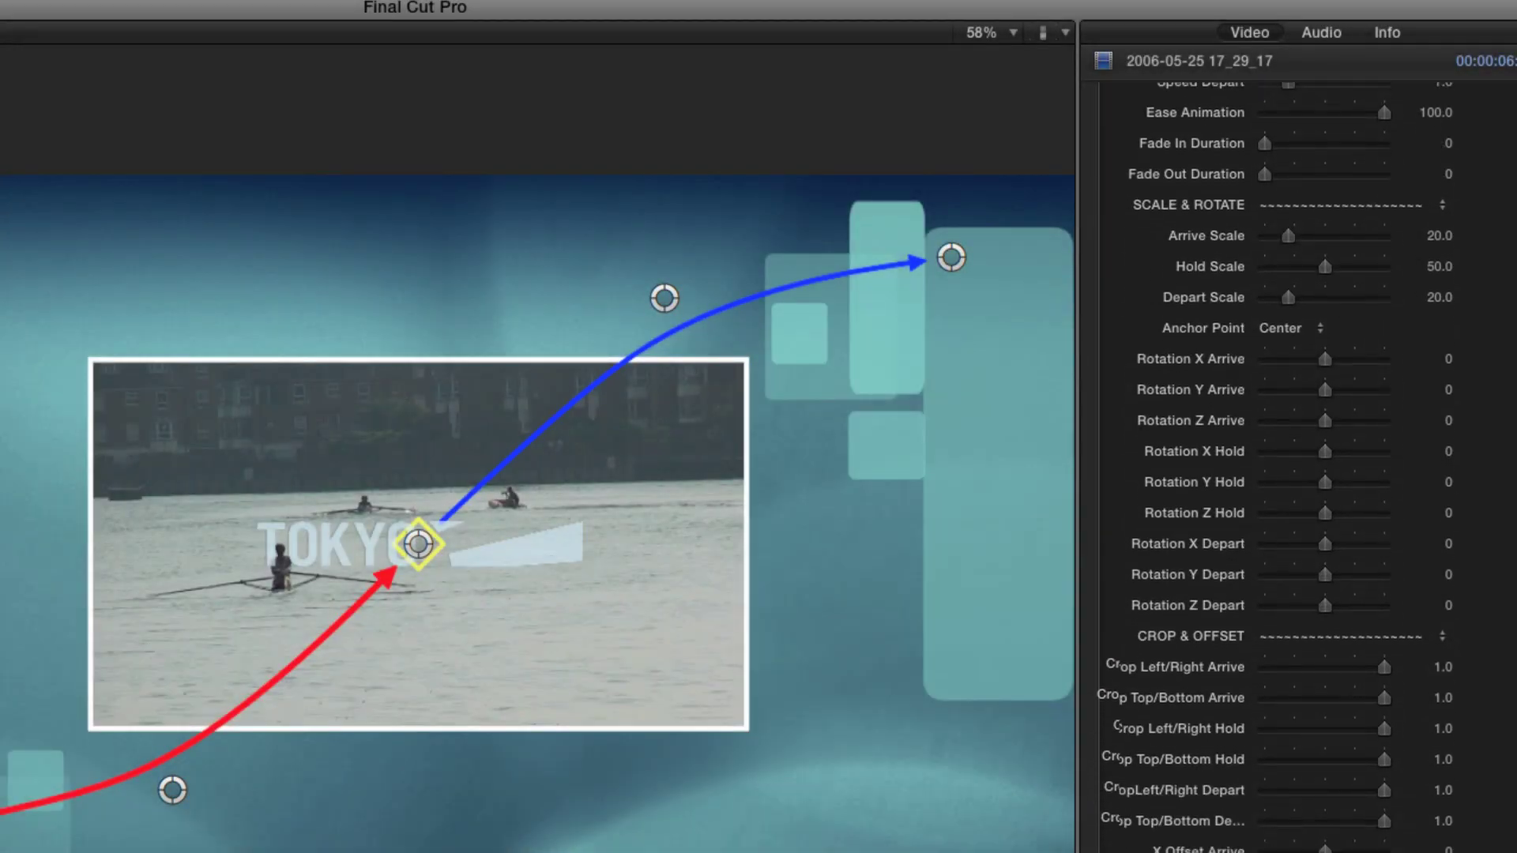
pyautogui.scroll(-6, 1274, 467)
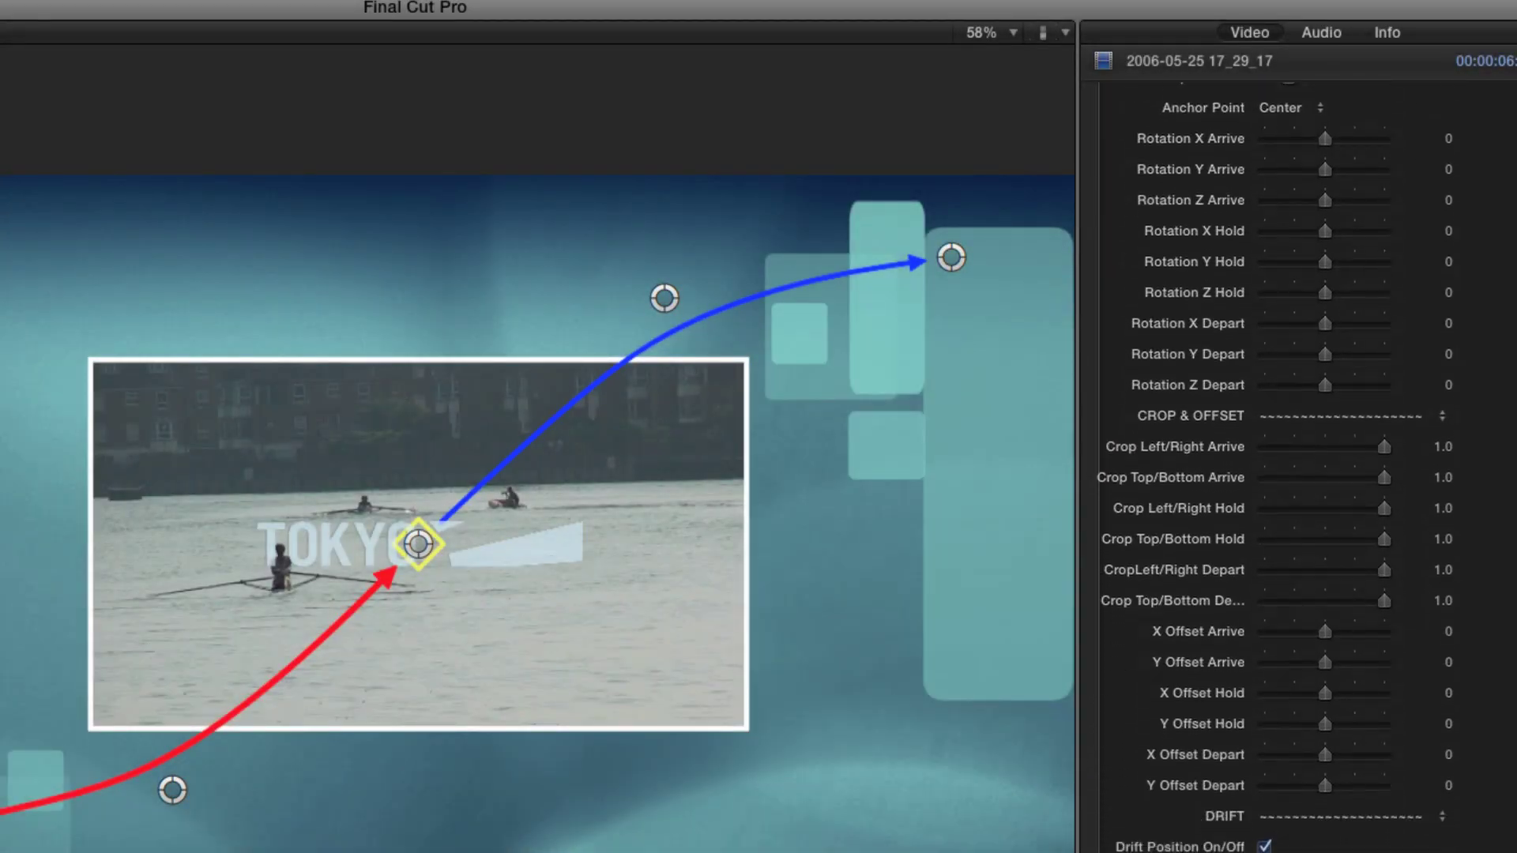
pyautogui.scroll(-5, 1274, 466)
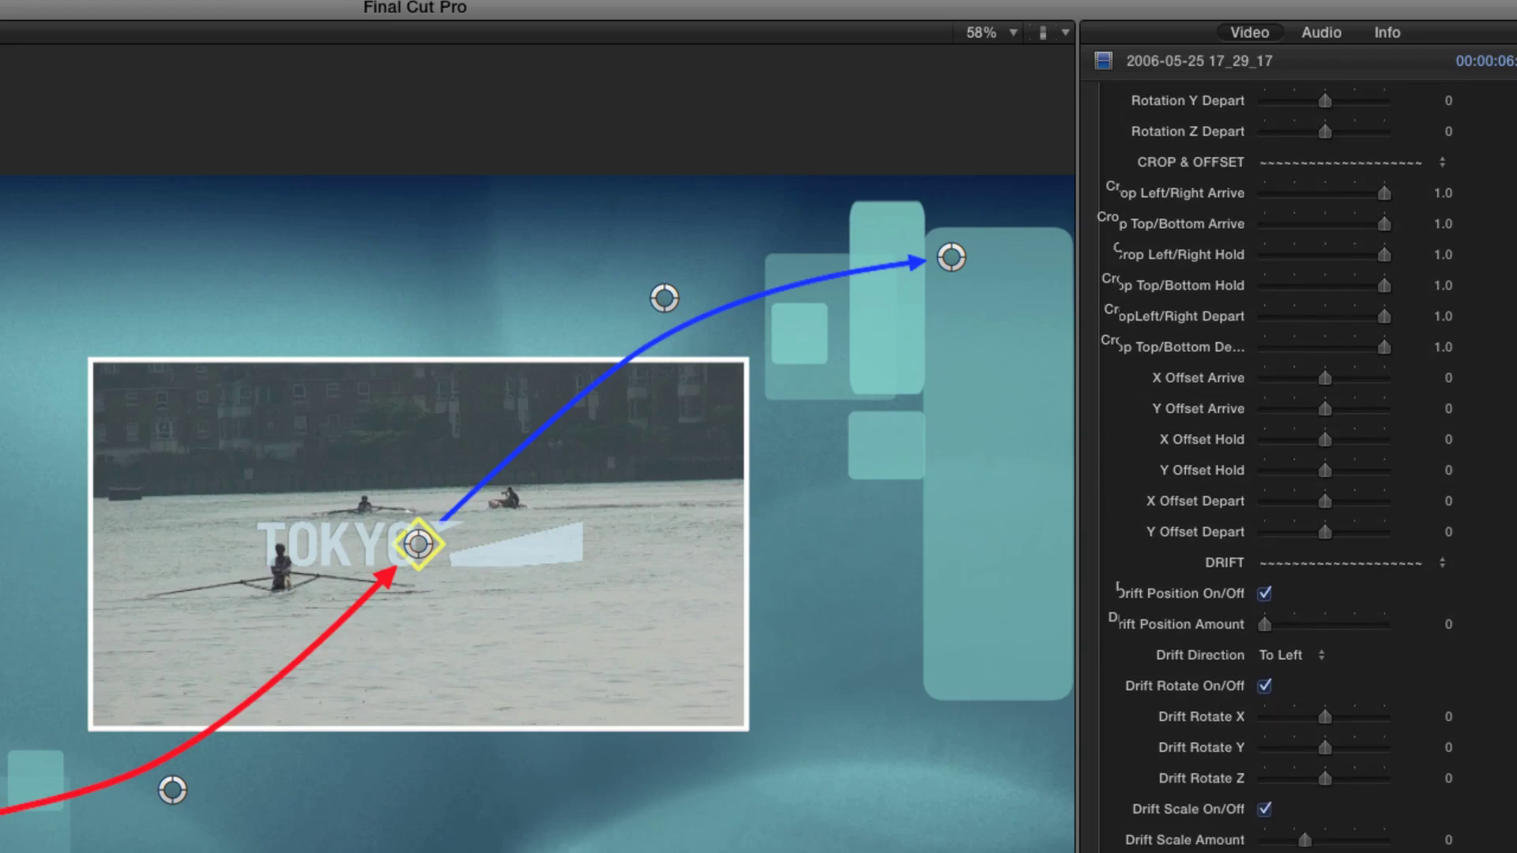
pyautogui.scroll(-4, 1274, 466)
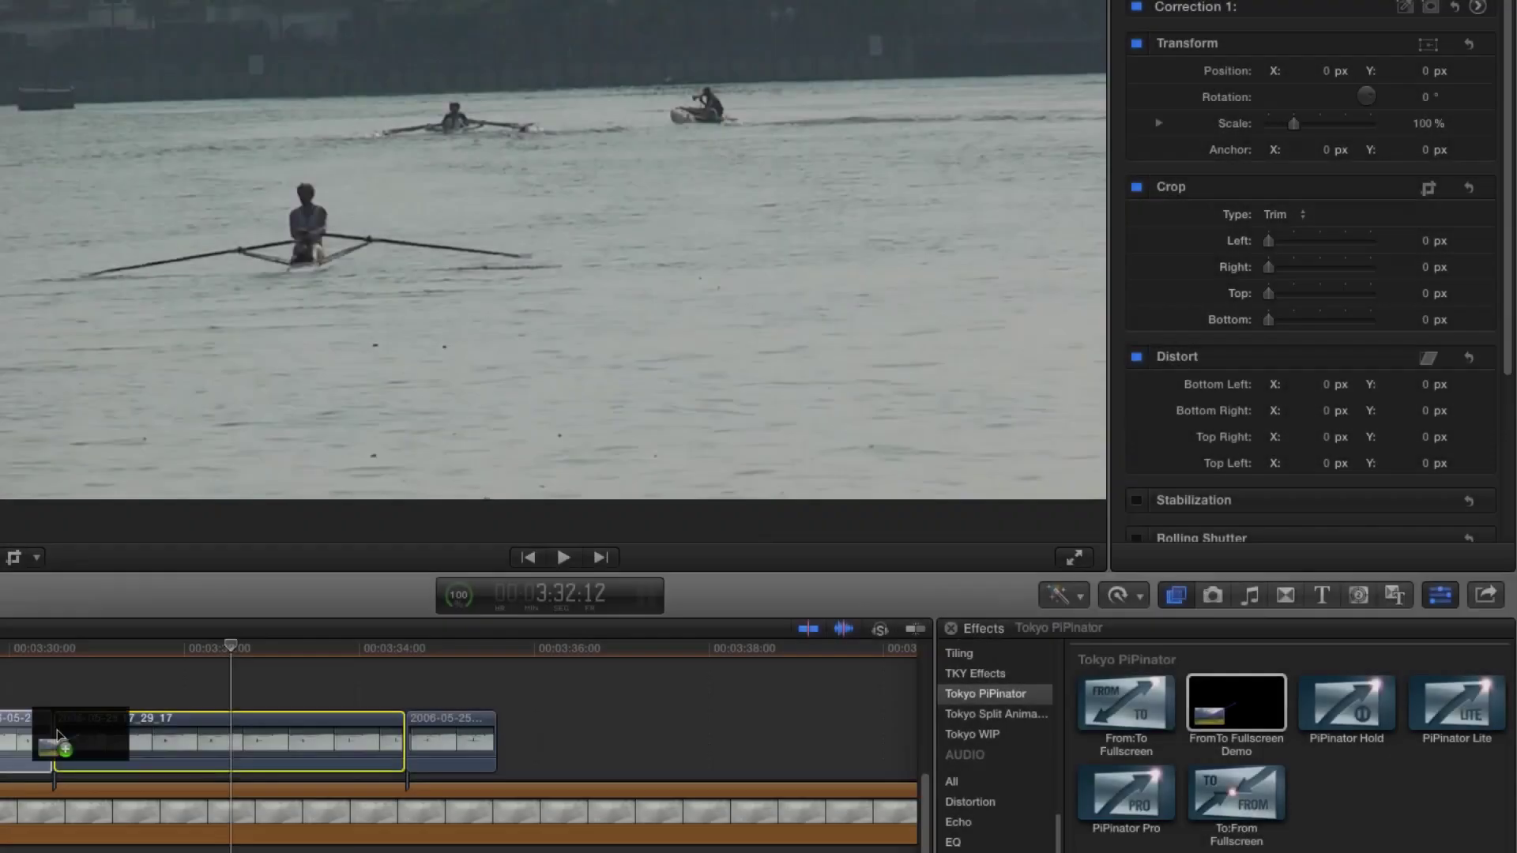
# - Apply FromTo Fullscreen Demo to the rowing clip, preview it, and drag the inset lower right
pyautogui.moveTo(147, 751); pyautogui.dragTo(192, 760)
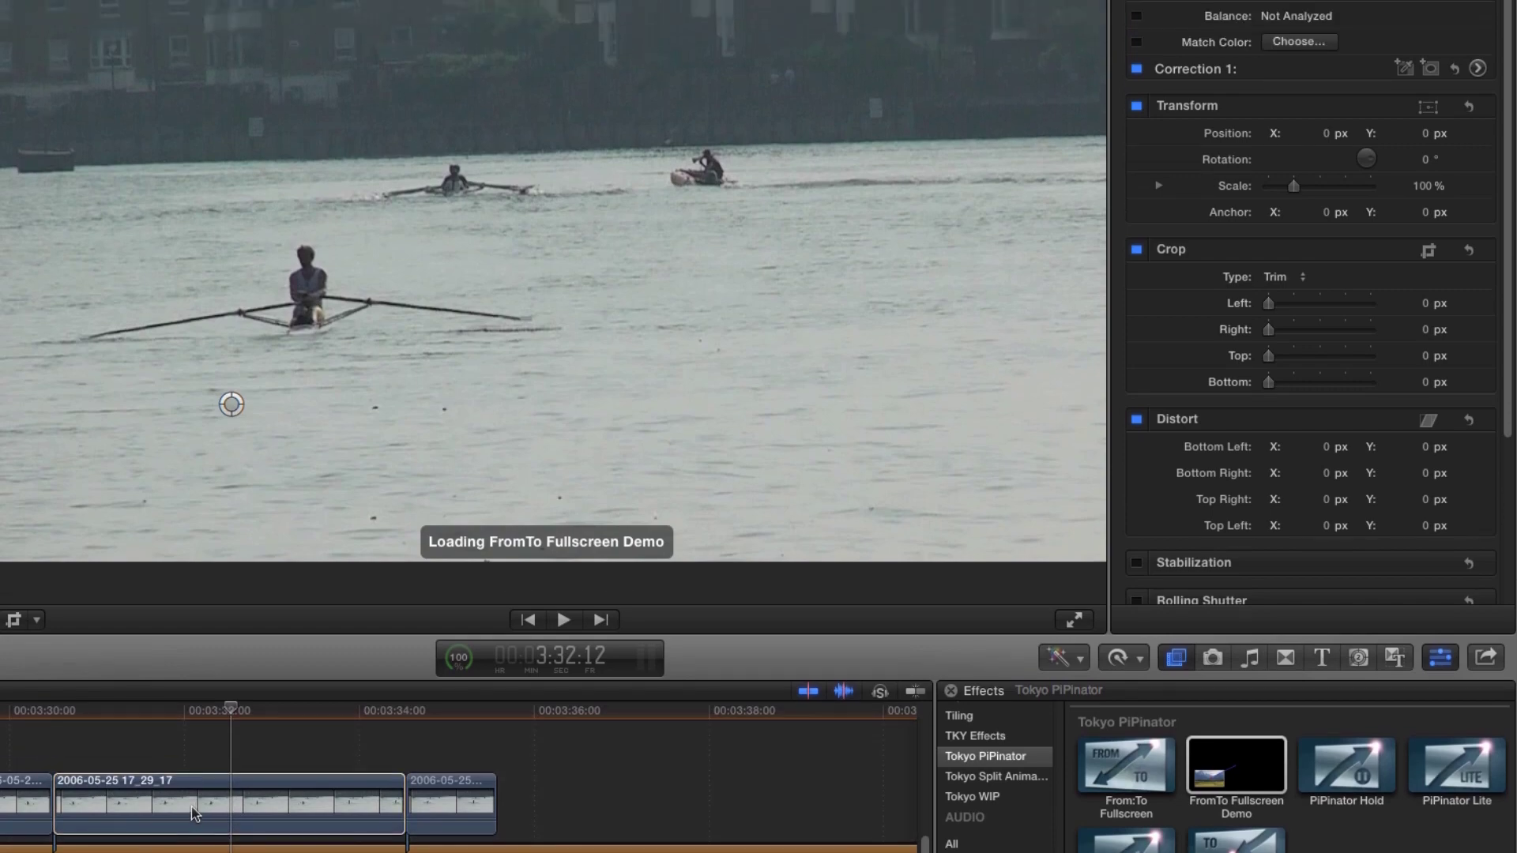
pyautogui.hotkey('shift', '/')
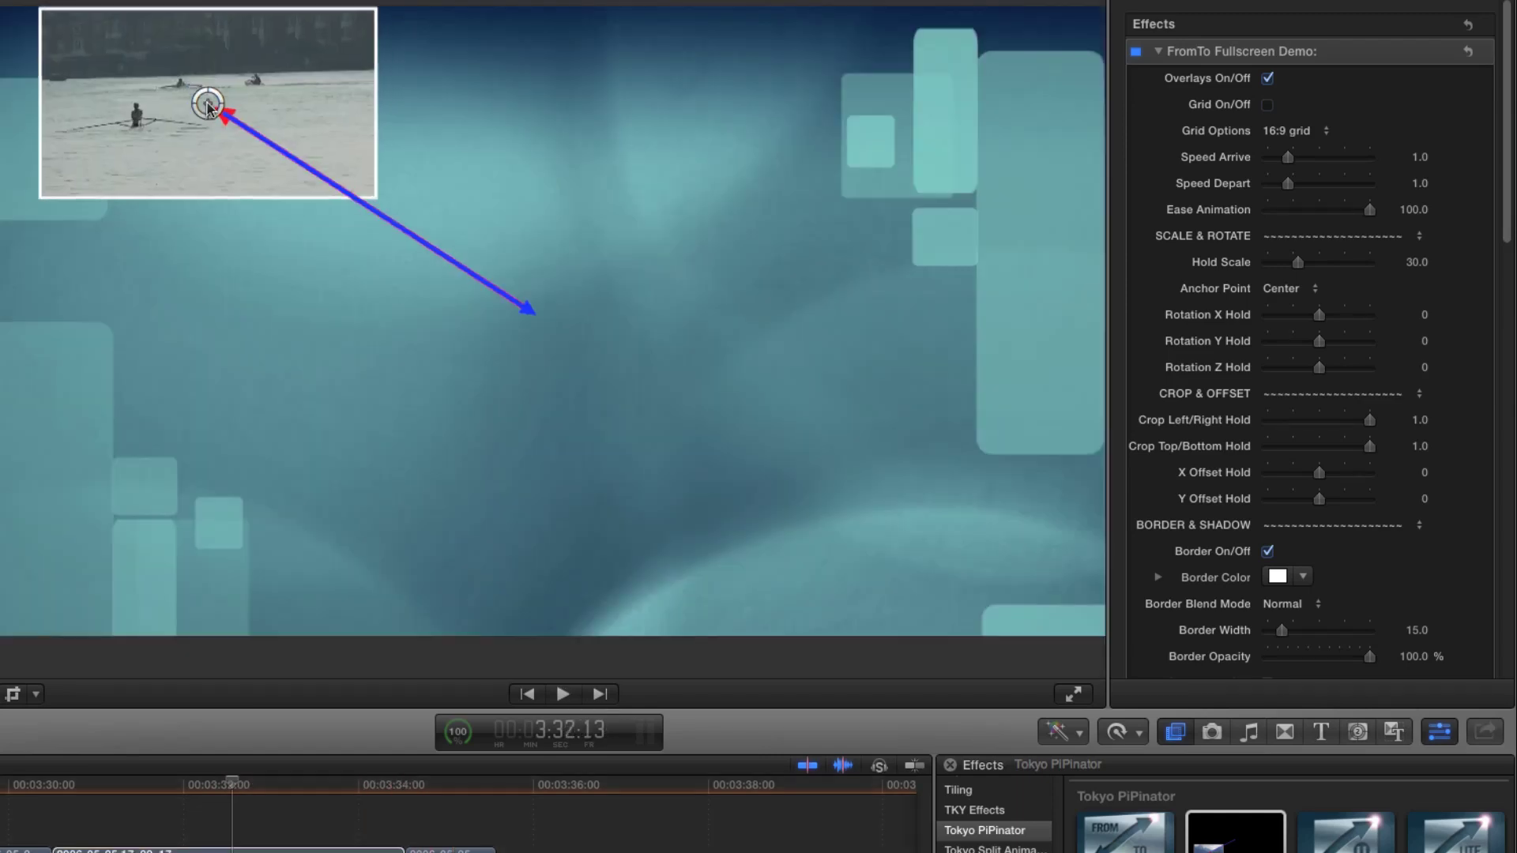
pyautogui.moveTo(772, 211); pyautogui.dragTo(897, 468)
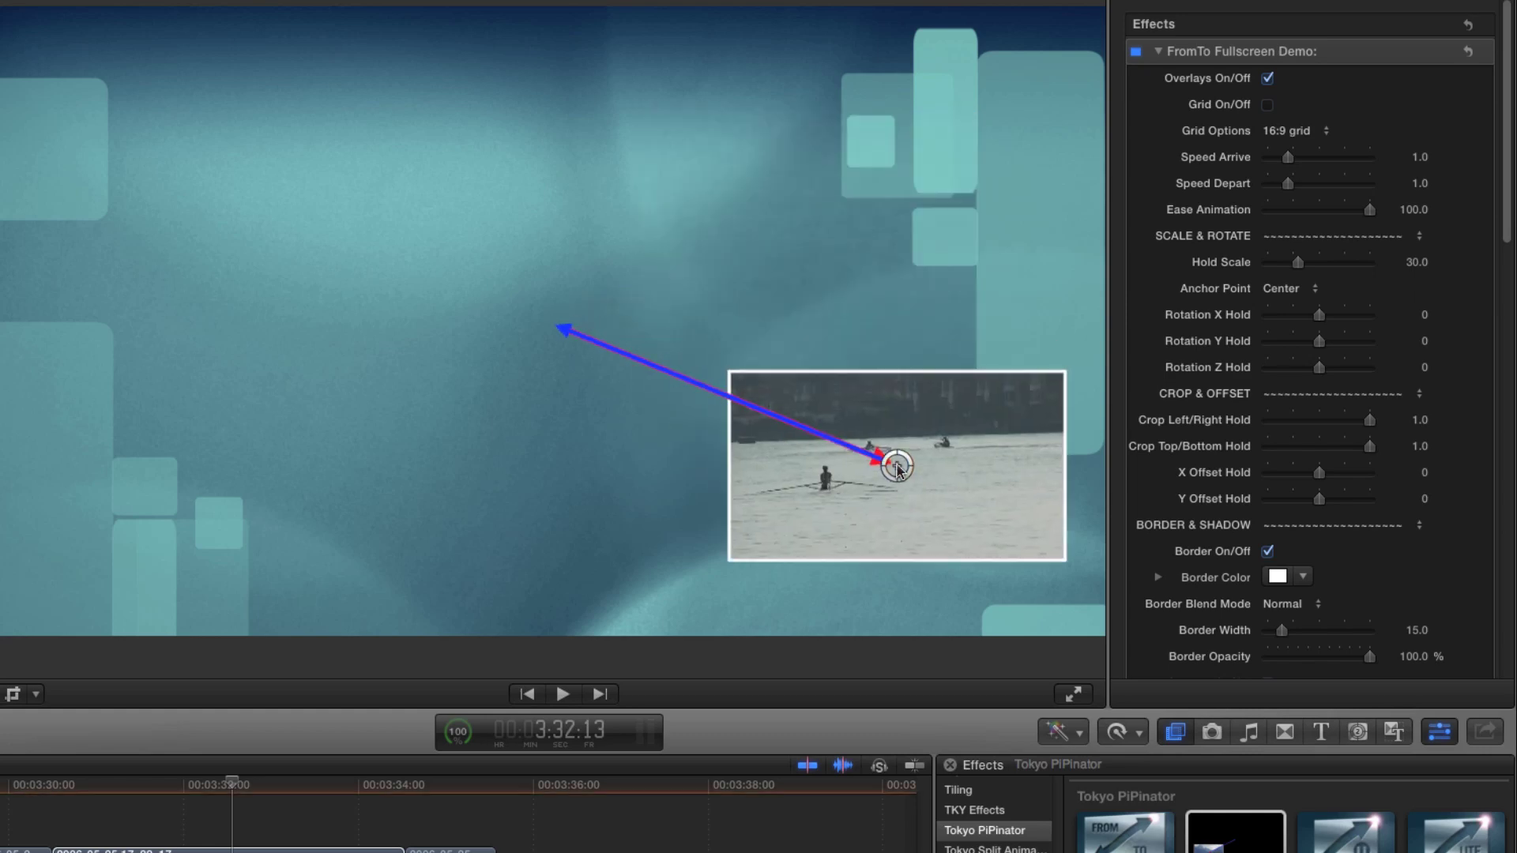